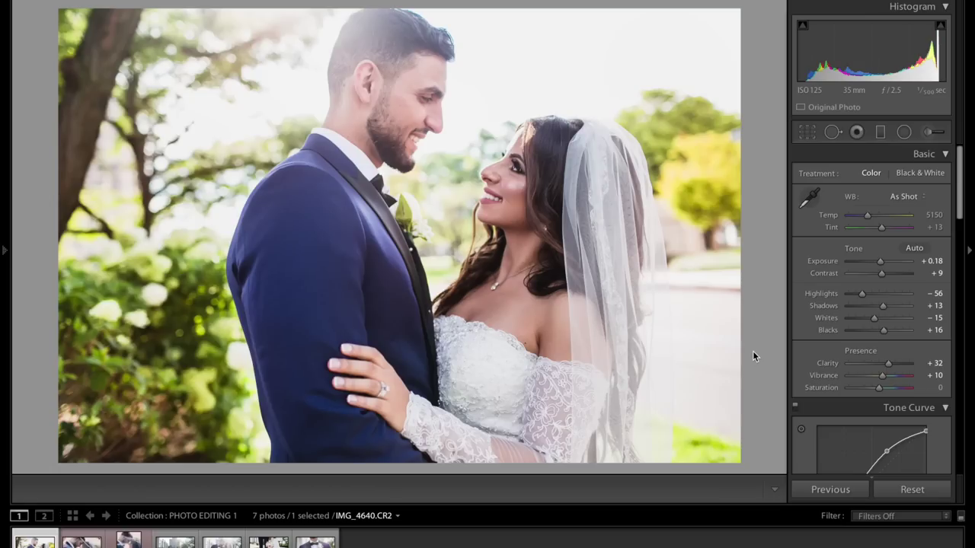
Compare the edited wedding photo with its original version and reset all of its develop settings.
key(backslash)
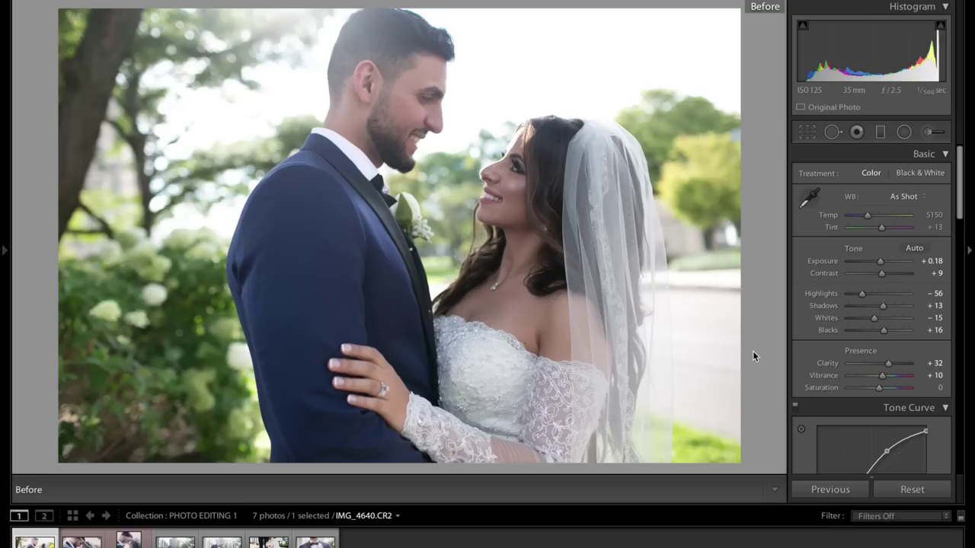
key(backslash)
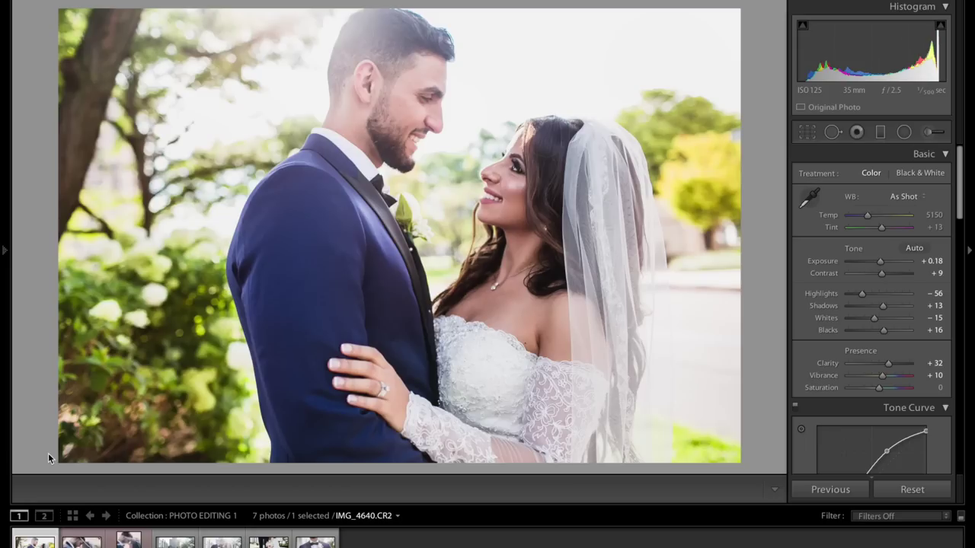
key(ctrl+shift+r)
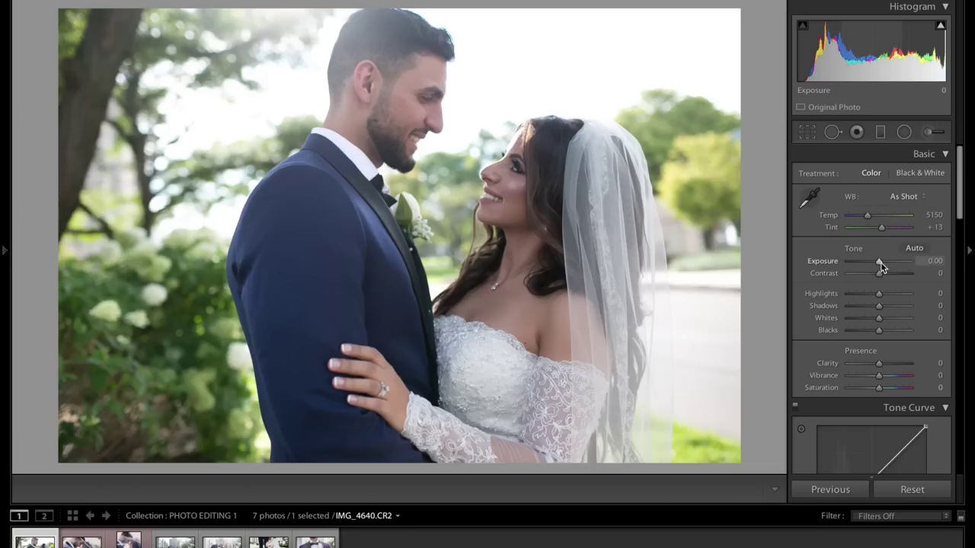
Set the photo's clarity to +23 and reduce the highlights to −37, comparing with the original in between.
scroll(881, 262, down, 1)
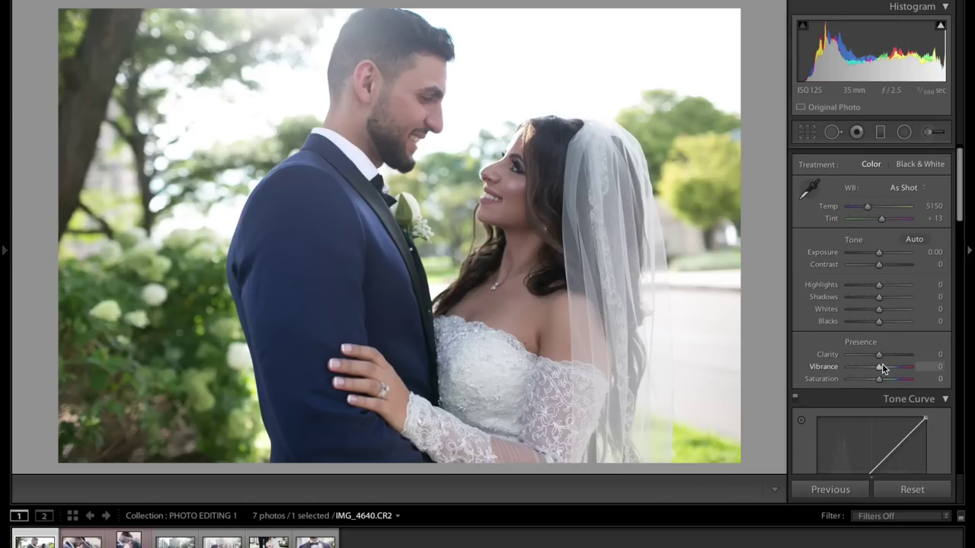
drag(879, 358, 887, 361)
key(backslash)
key(backslash)
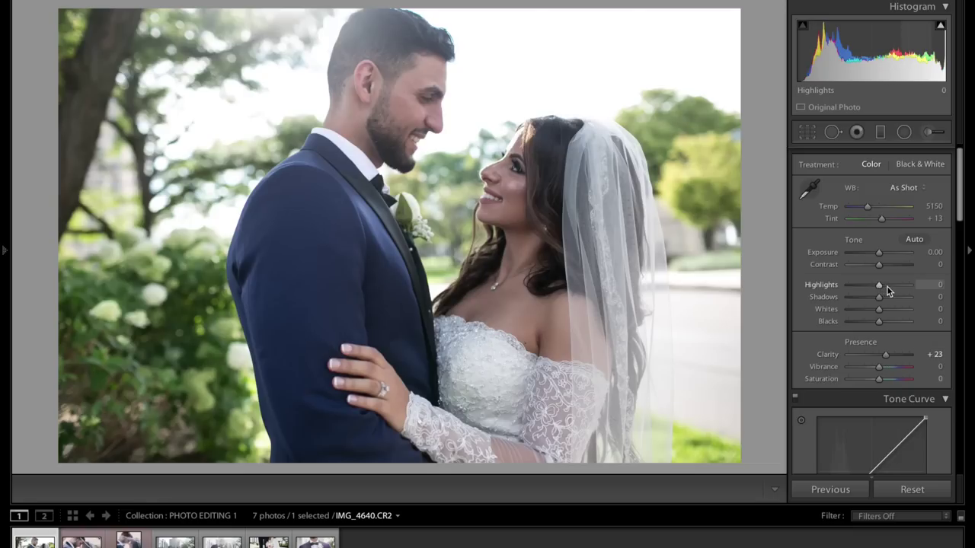
drag(875, 289, 867, 290)
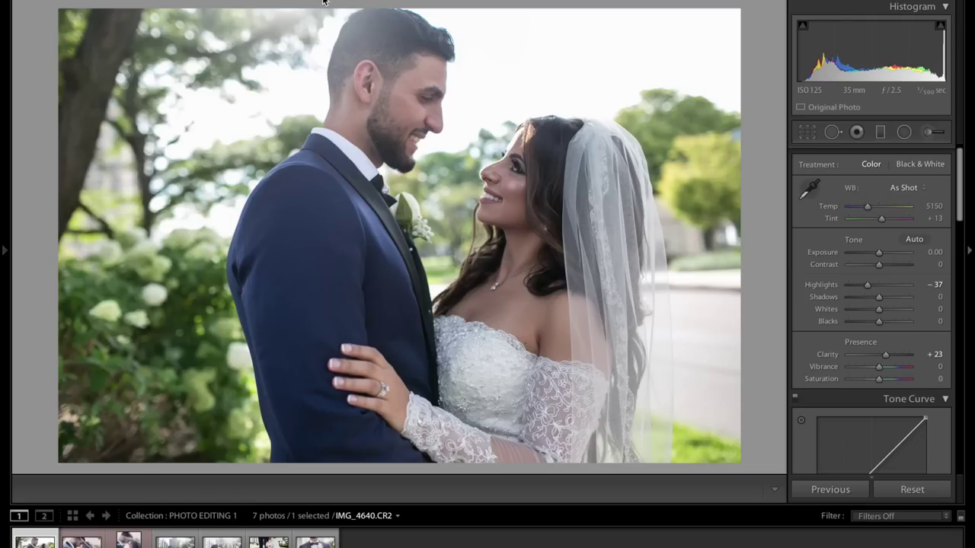
Set the photo's basic tone values to contrast +16, exposure +0.36 and whites −59.
key(minus)
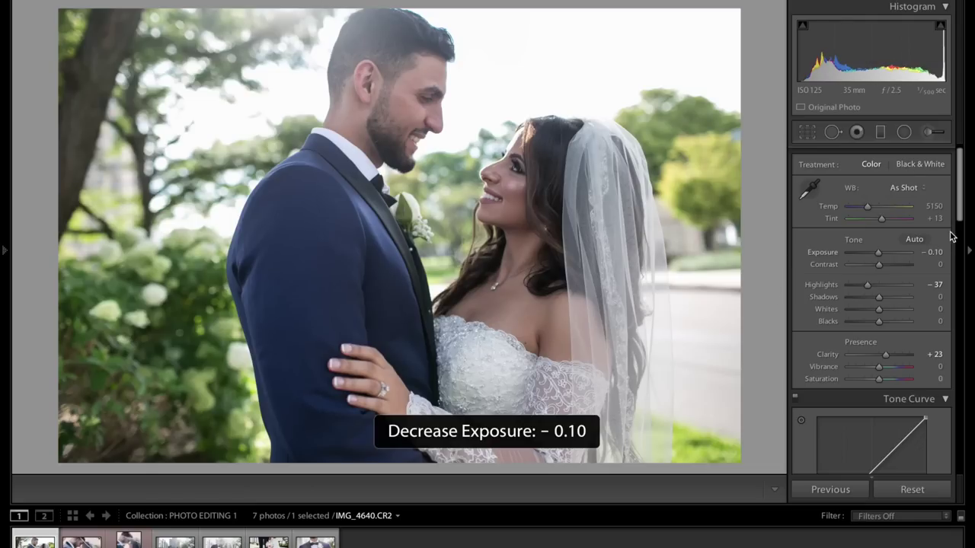
key(equal)
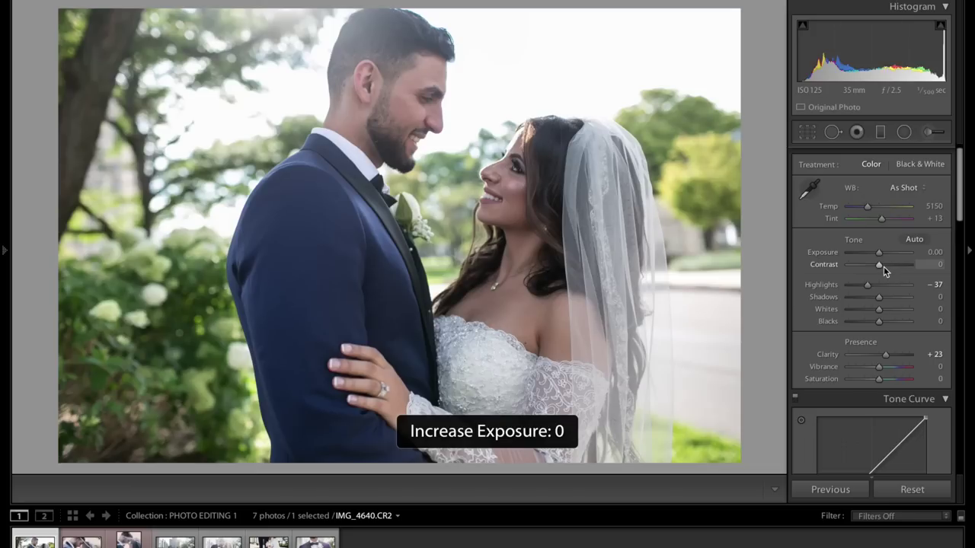
drag(884, 266, 884, 268)
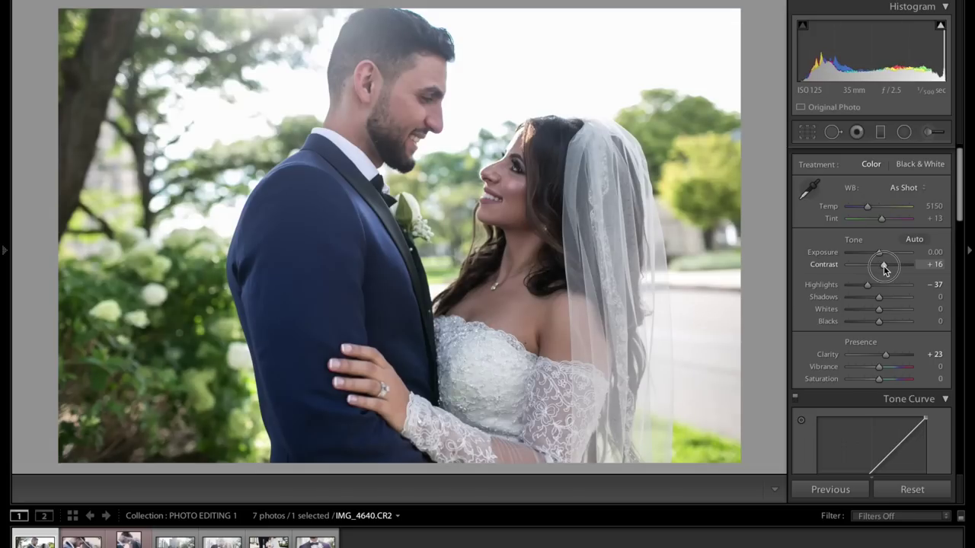
drag(882, 258, 881, 254)
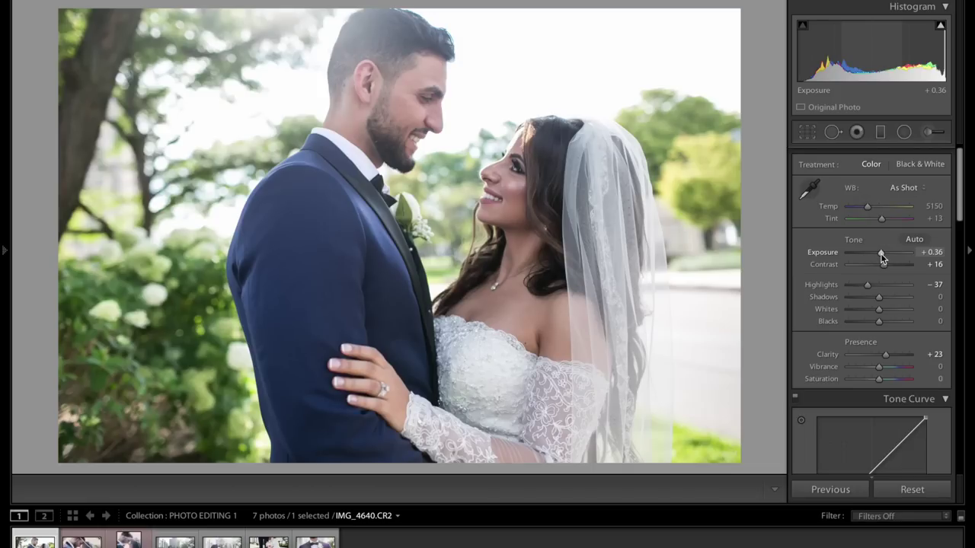
drag(879, 309, 859, 310)
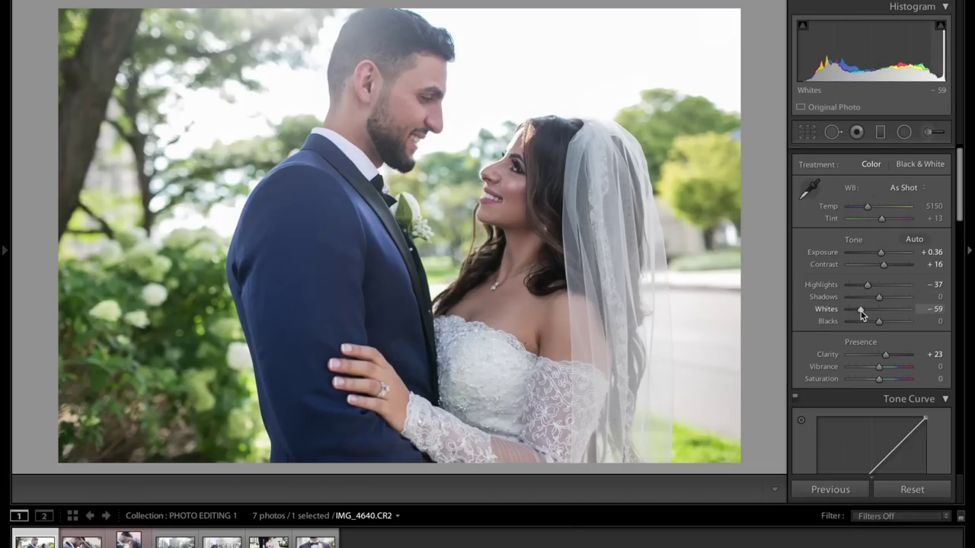
Compare the photo with the basic tone adjustments against its original version several times.
key(backslash)
key(backslash)
key(backslash)
key(backslash)
key(backslash)
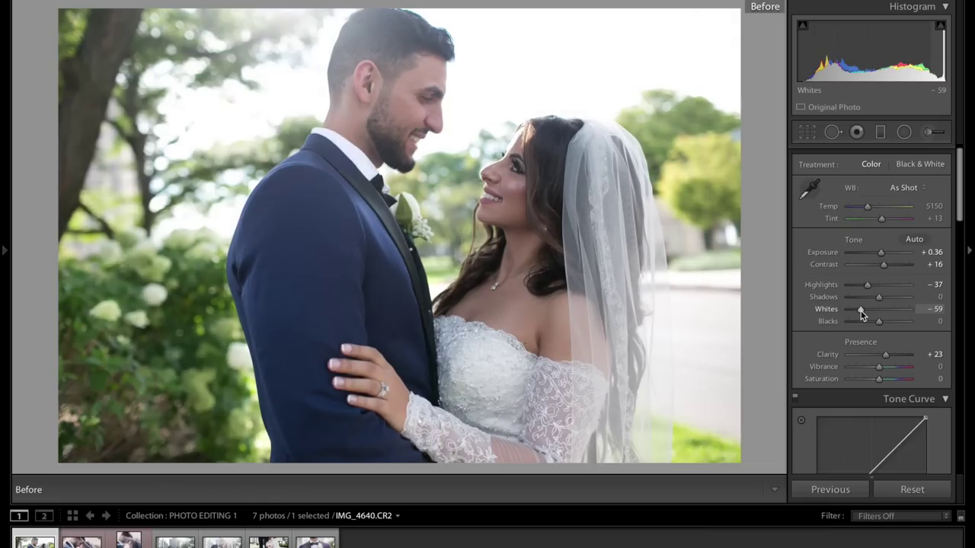
key(backslash)
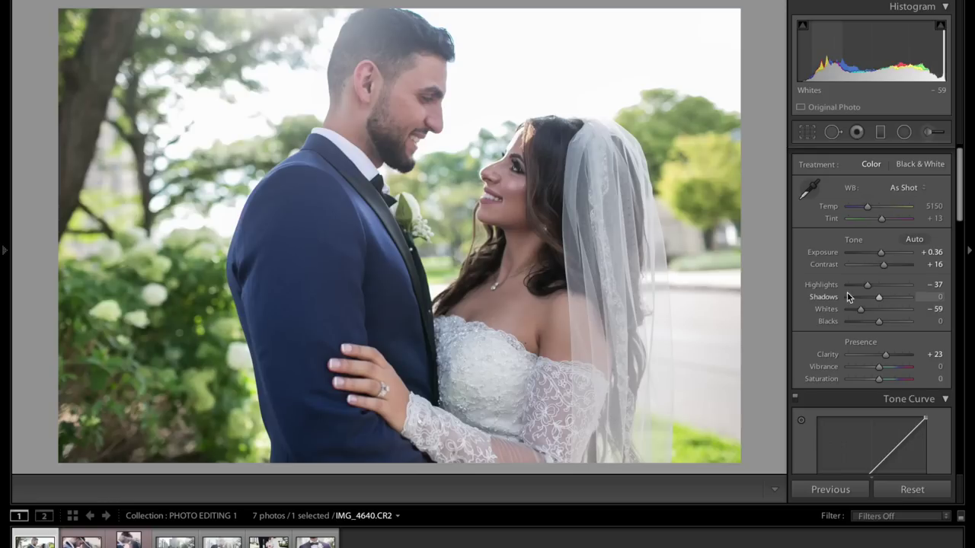
Raise the photo's vibrance to +9.
scroll(853, 304, down, 2)
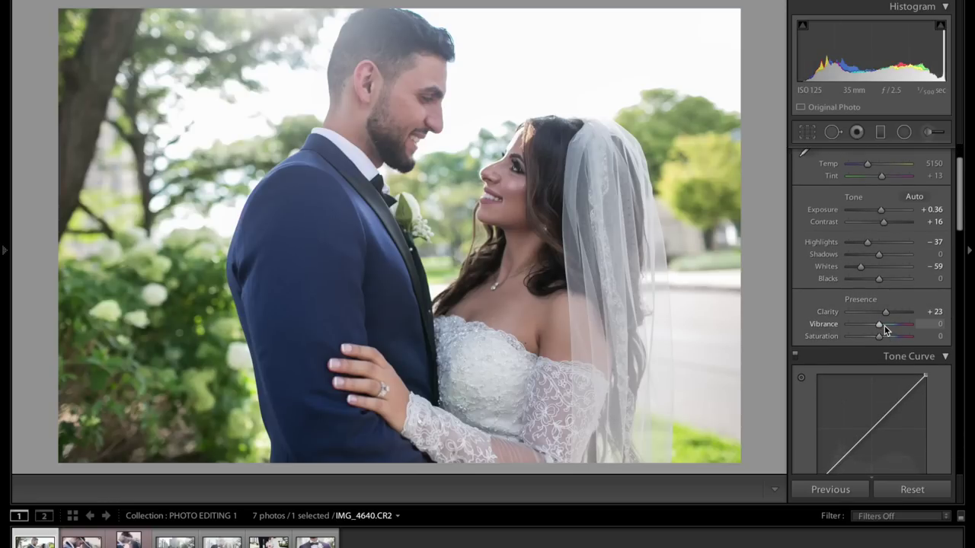
drag(880, 328, 883, 329)
drag(884, 328, 882, 328)
Lower the white point of the RGB tone curve slightly to soften the brightest areas.
scroll(881, 326, down, 3)
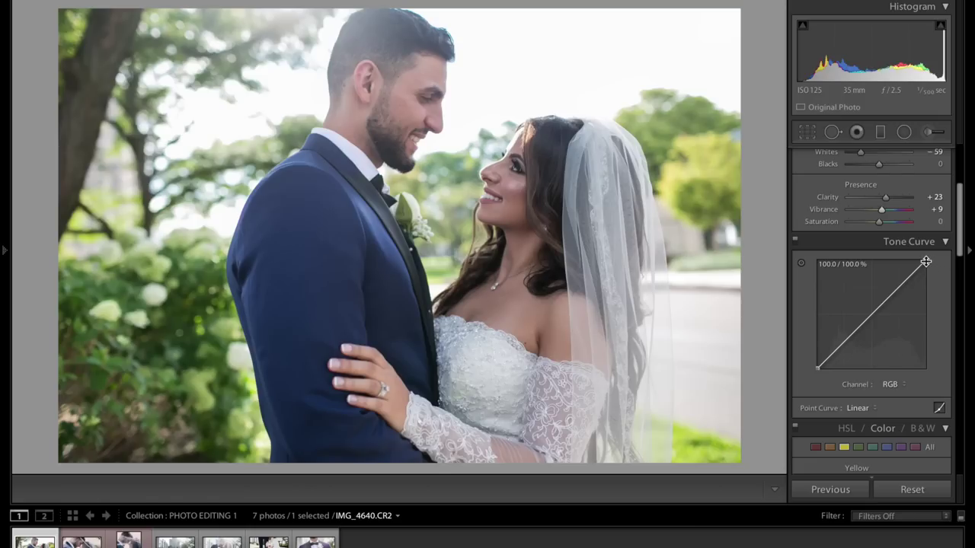
drag(925, 264, 926, 272)
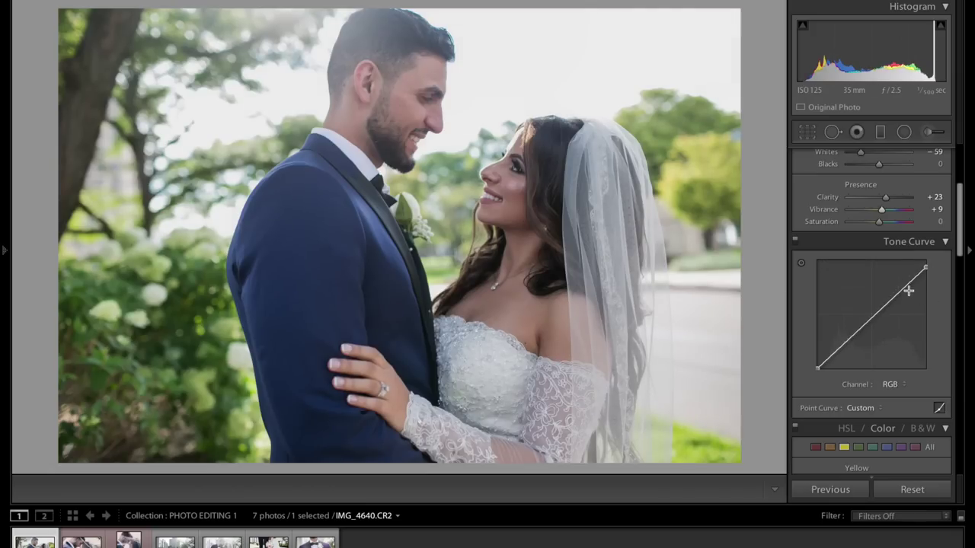
drag(926, 272, 926, 268)
Shape the RGB tone curve with raised highlight and midtone points and a pulled-down shadow point.
drag(902, 288, 903, 285)
drag(856, 330, 853, 318)
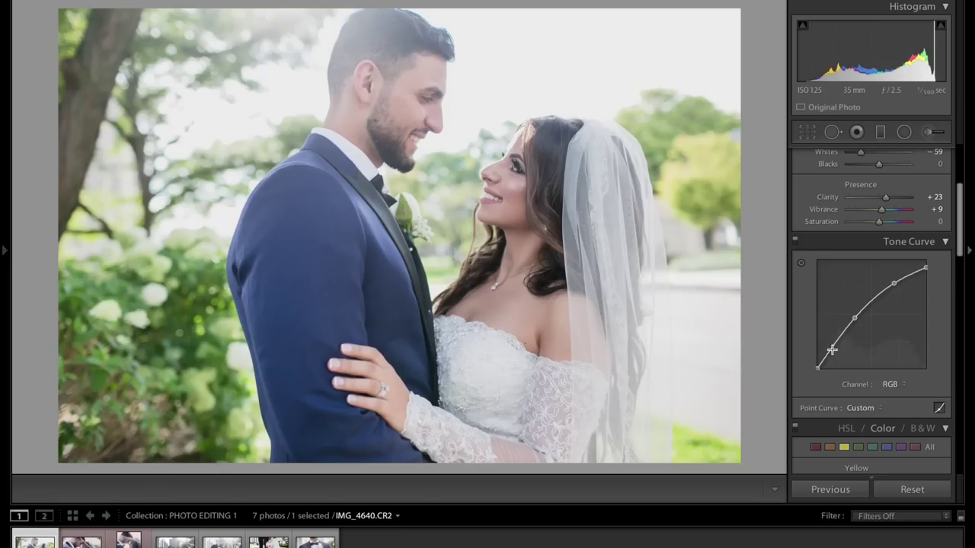
drag(838, 341, 840, 347)
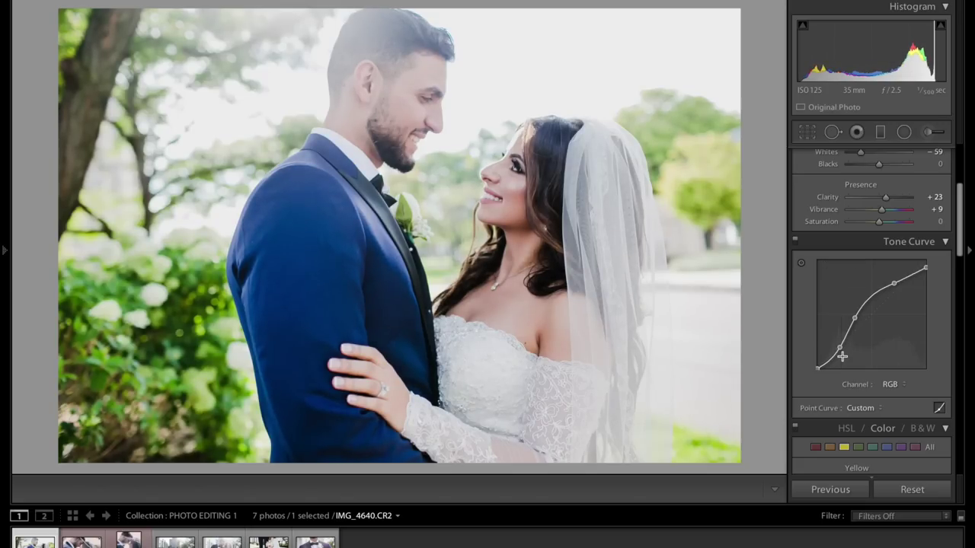
drag(854, 318, 853, 325)
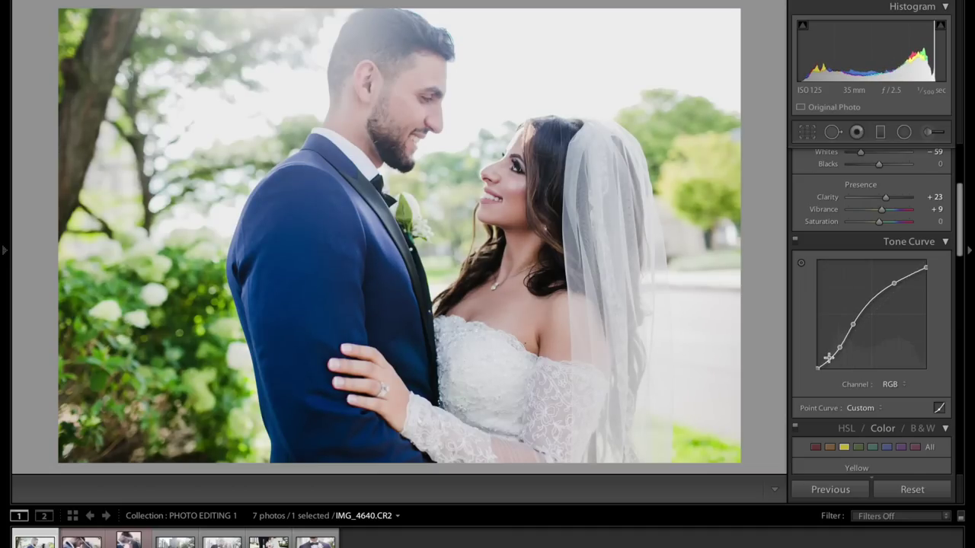
Lift the black point of the RGB tone curve and lower its midtone point slightly.
drag(816, 369, 817, 365)
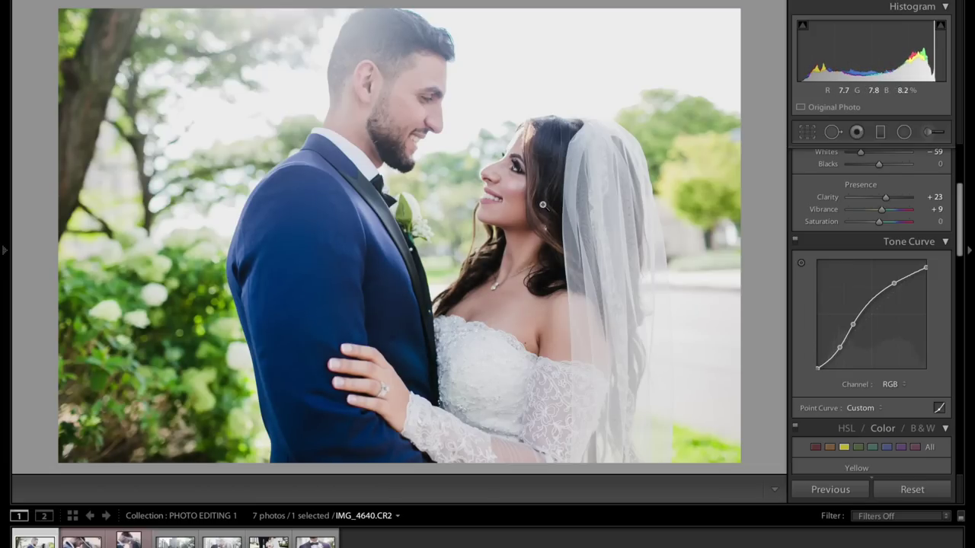
drag(817, 367, 817, 364)
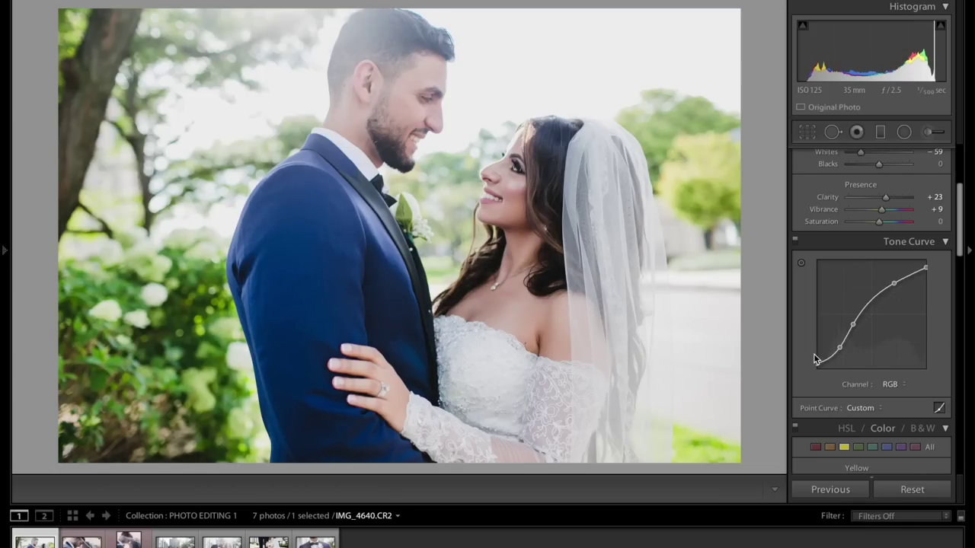
drag(853, 325, 853, 327)
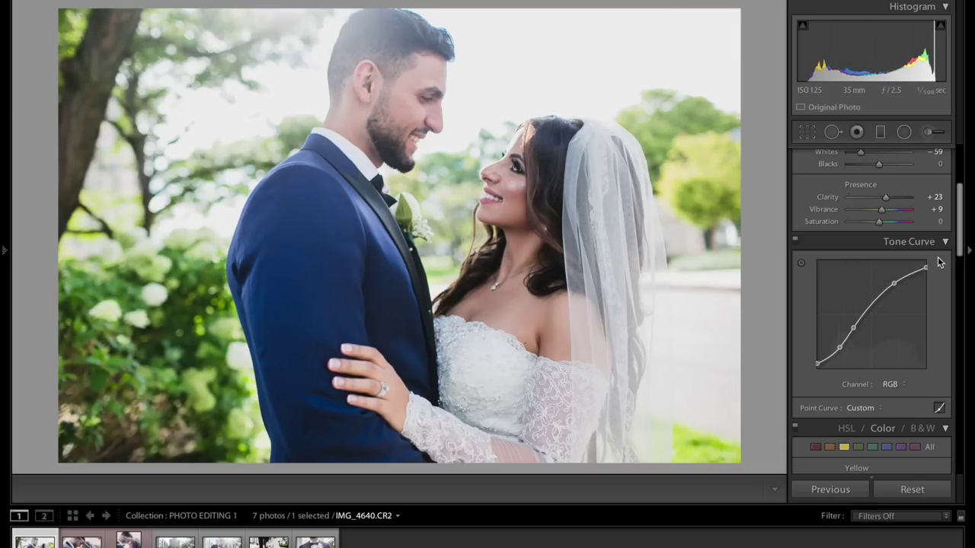
drag(927, 269, 926, 267)
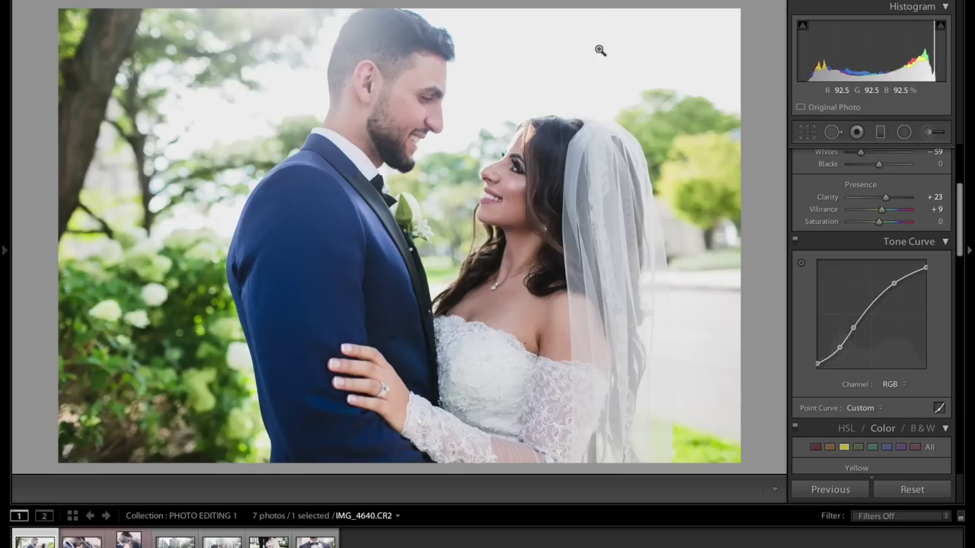
Compare the photo with the tone curve applied against its original version.
key(backslash)
key(backslash)
key(backslash)
key(backslash)
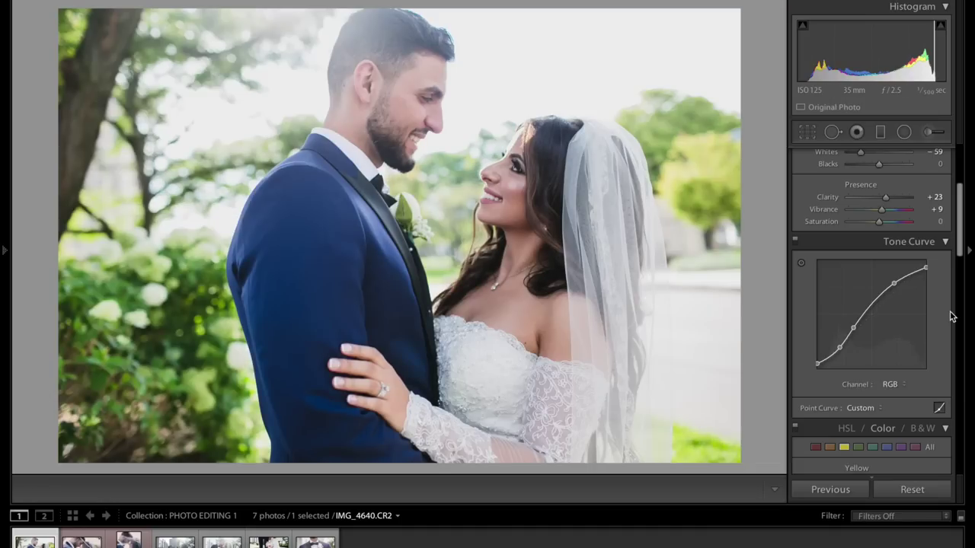
Increase the photo's exposure to +0.45.
scroll(895, 285, up, 3)
scroll(895, 282, up, 1)
drag(881, 236, 884, 240)
Tint the shadows with a warm split toning color at hue 24 and saturation 5.
scroll(881, 235, down, 10)
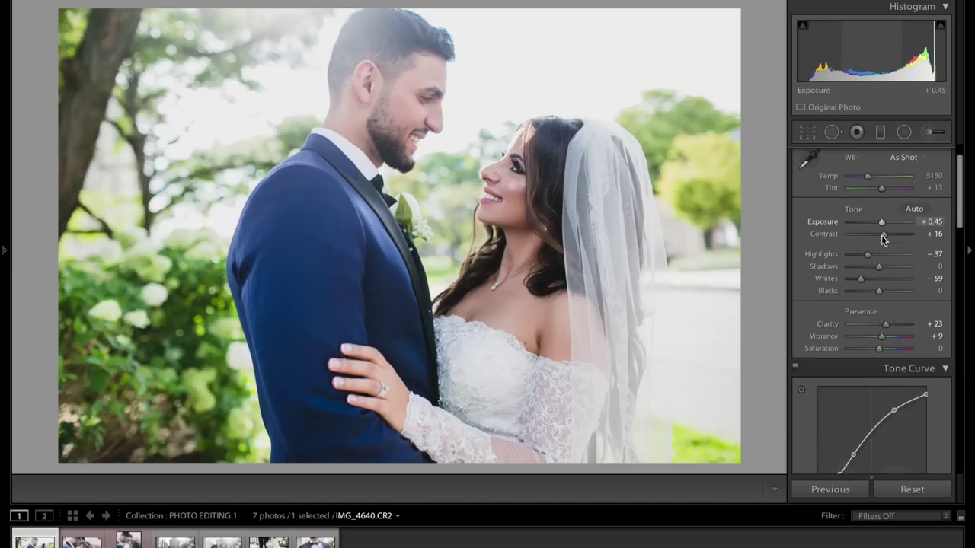
scroll(853, 341, down, 3)
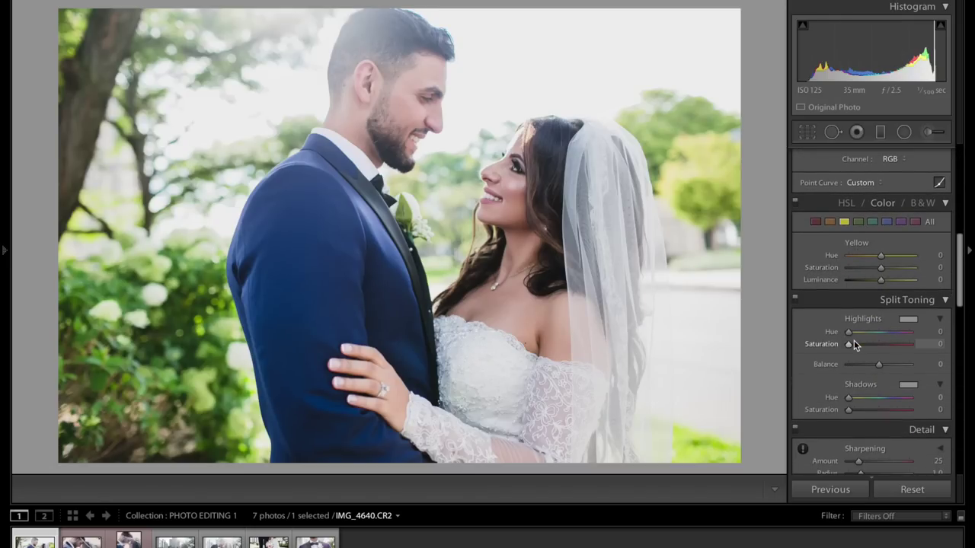
click(908, 386)
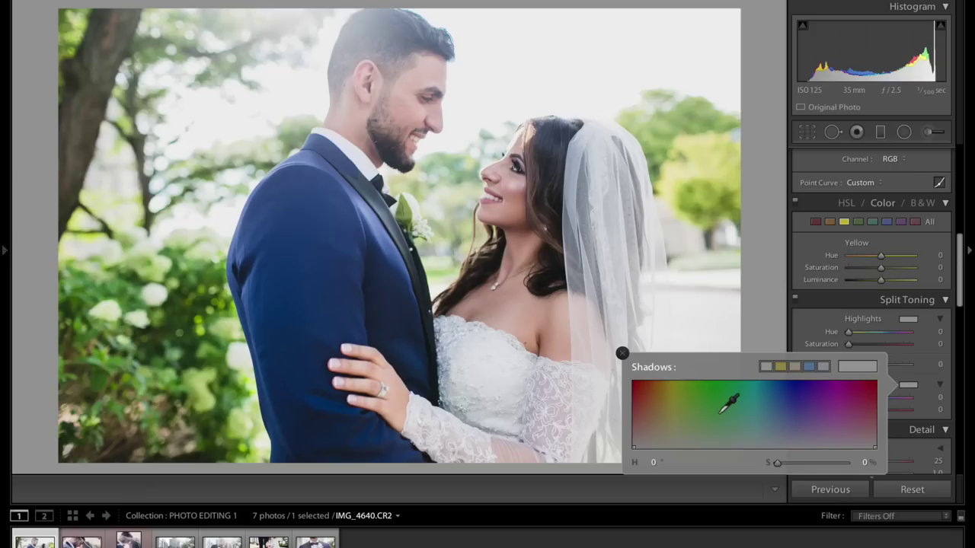
click(649, 440)
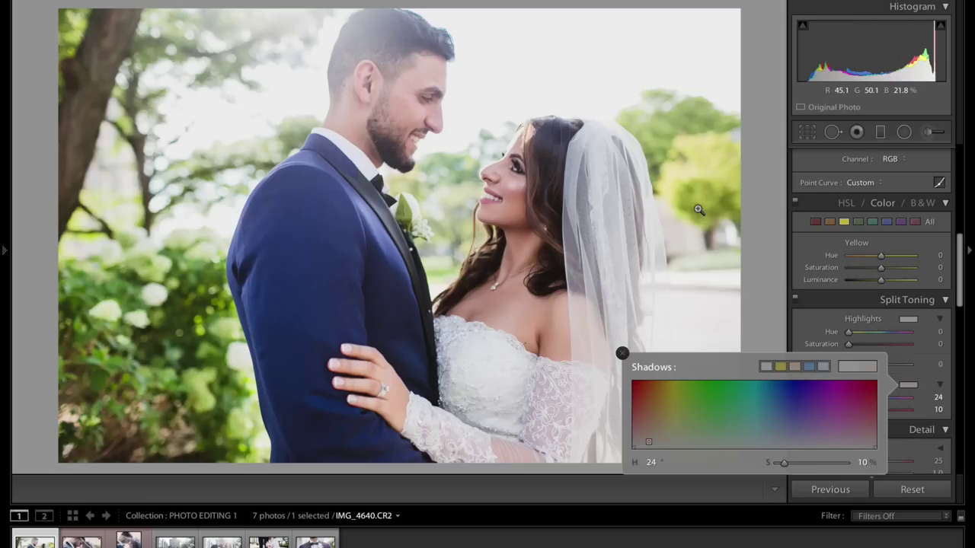
mouse_move(783, 466)
mouse_down()
mouse_move(740, 465)
mouse_move(833, 472)
mouse_up()
drag(833, 466, 782, 477)
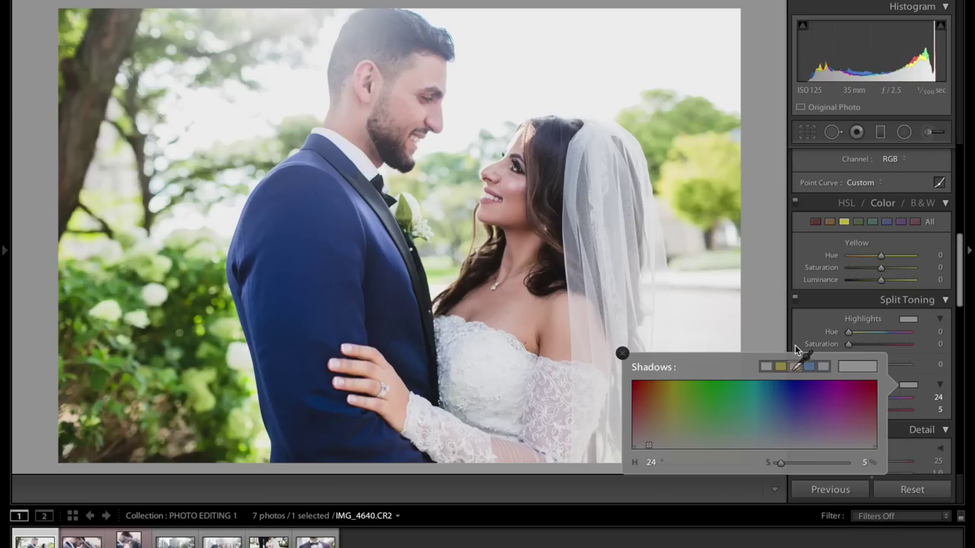
click(807, 314)
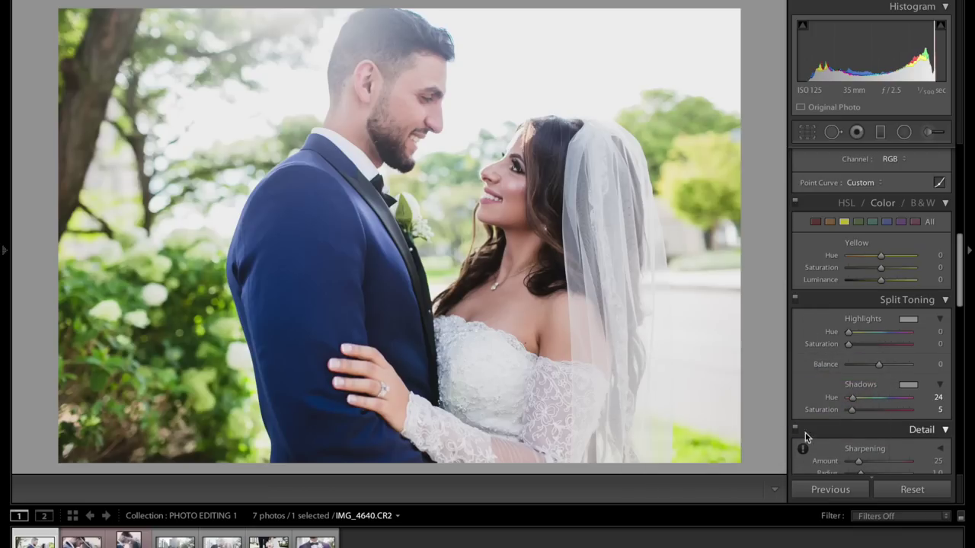
Toggle the split toning adjustments off and on to examine their effect on the photo.
click(796, 300)
click(796, 299)
click(796, 300)
click(796, 300)
Raise the sharpening amount to 36.
scroll(849, 363, down, 3)
drag(858, 391, 865, 397)
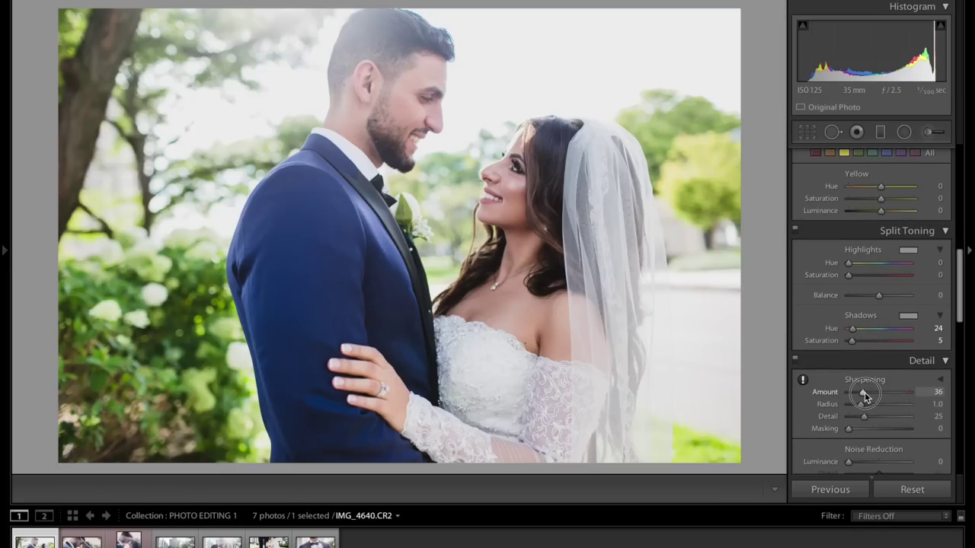
scroll(864, 392, down, 3)
Raise the midtone point of the RGB tone curve slightly and move the highlight point to 67.5 / 80.4 %.
scroll(865, 392, up, 15)
drag(893, 316, 893, 315)
drag(853, 359, 853, 358)
drag(893, 315, 891, 313)
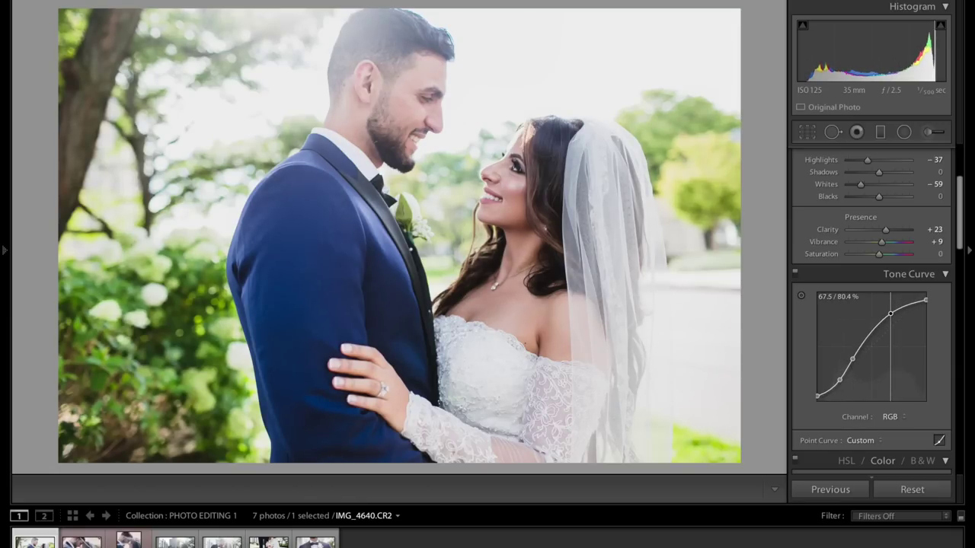
click(890, 418)
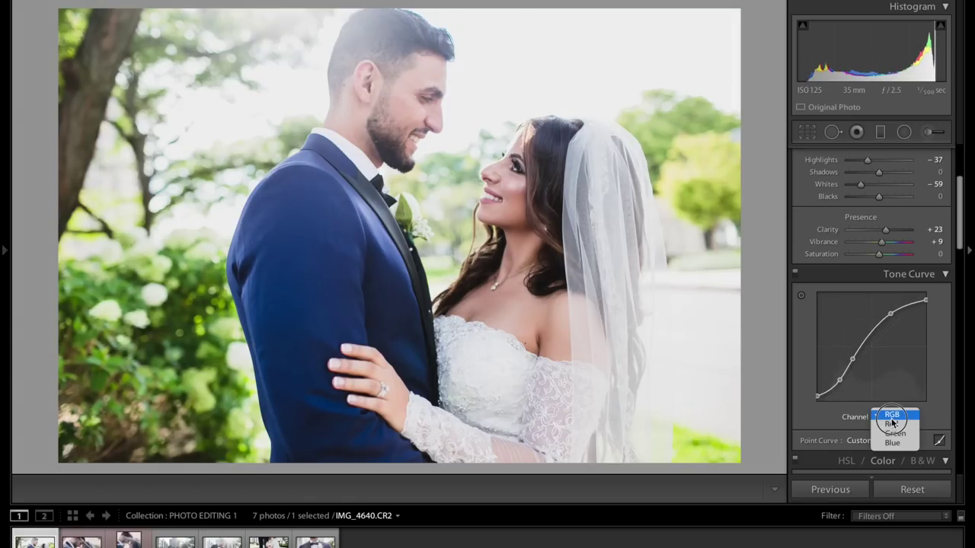
click(937, 407)
scroll(935, 400, up, 4)
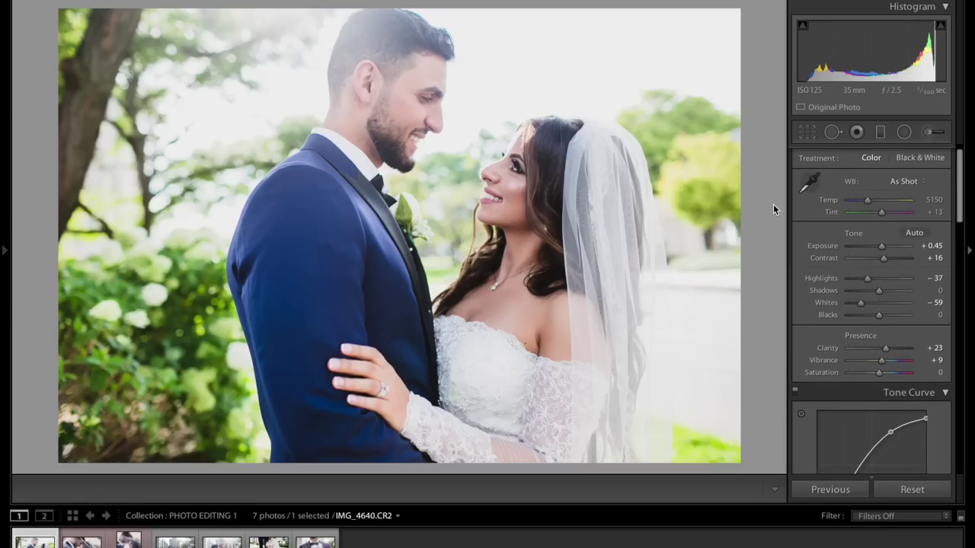
scroll(900, 247, up, 1)
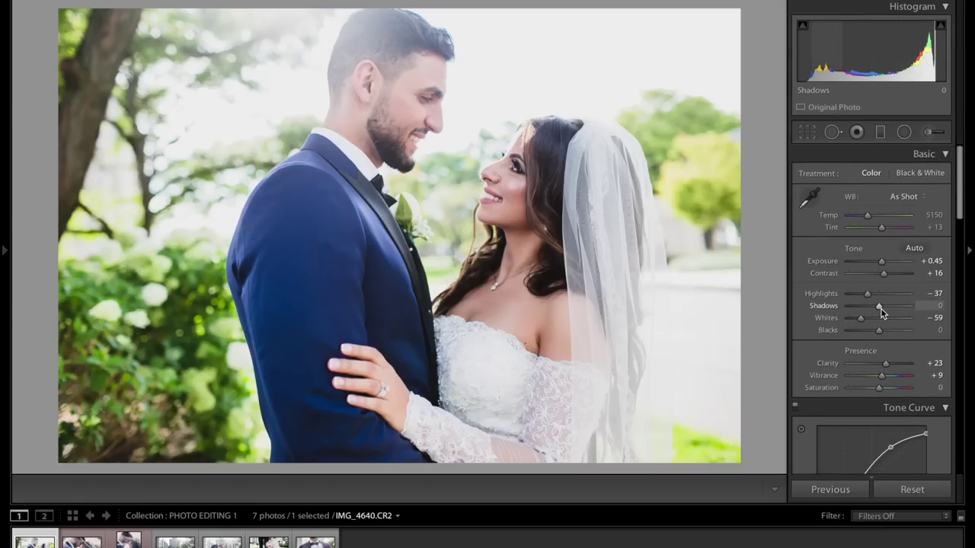
Set the highlights to -56 and the shadows to -5, and compare the photo with its original version.
drag(879, 306, 863, 299)
key(backslash)
key(backslash)
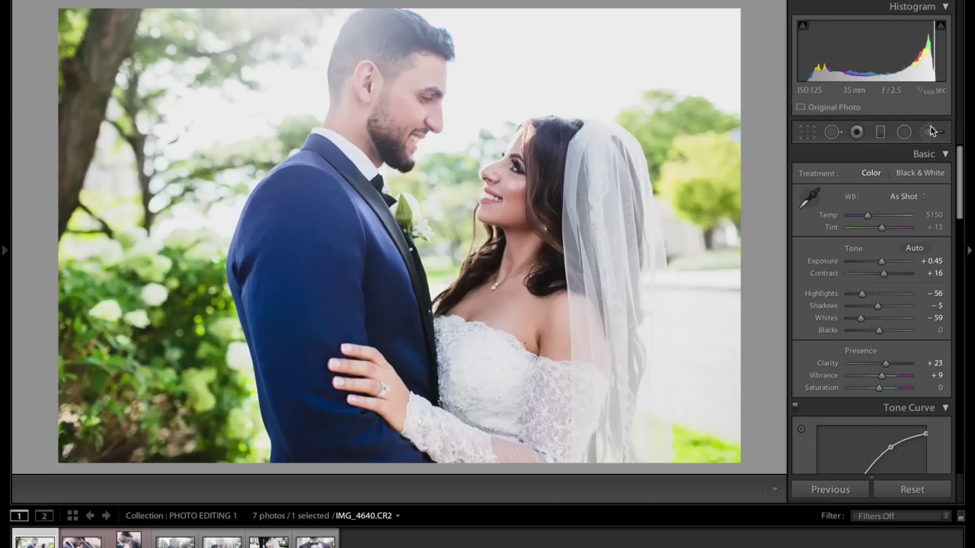
Paint an Adjustment Brush mask with exposure 0.91, contrast 44, a warm hue 32 tint and brush size 37 over the background behind the groom.
click(934, 135)
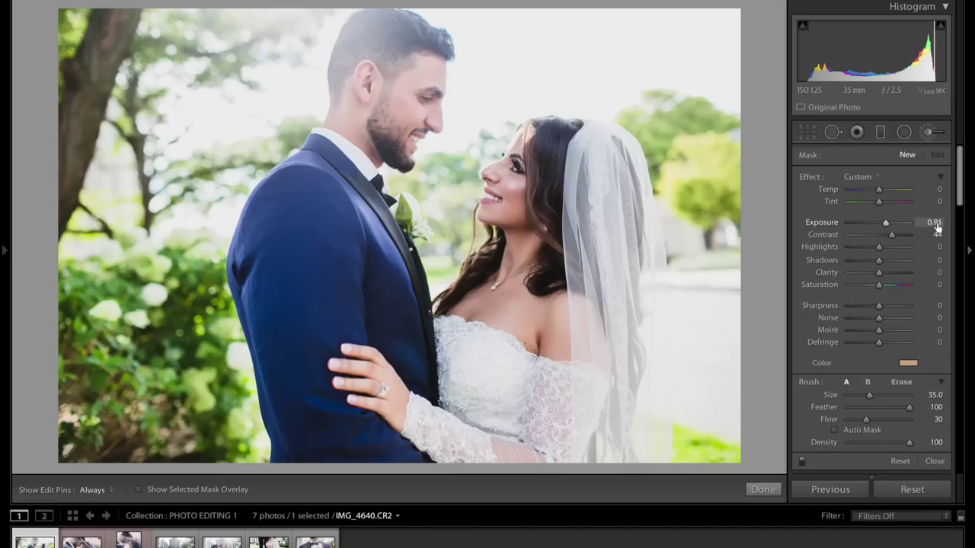
click(907, 365)
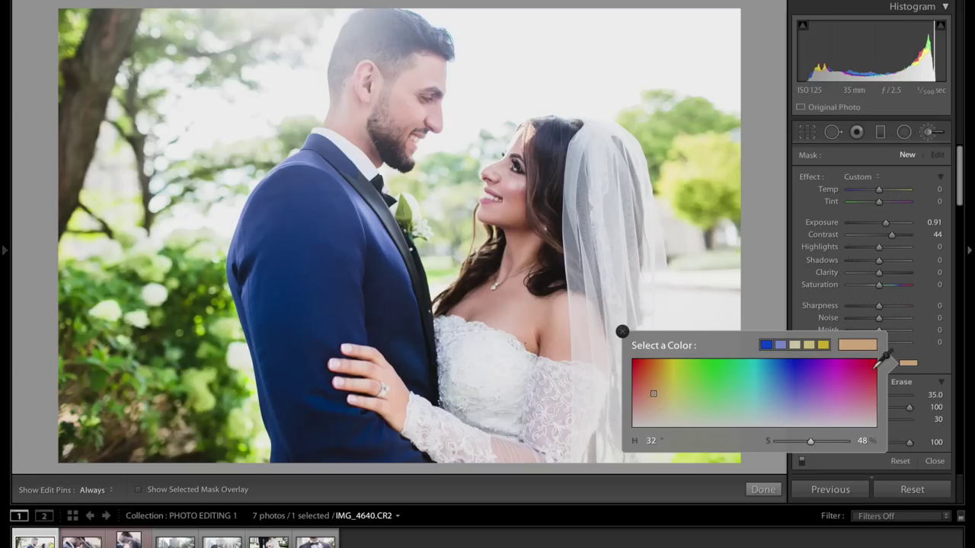
click(622, 332)
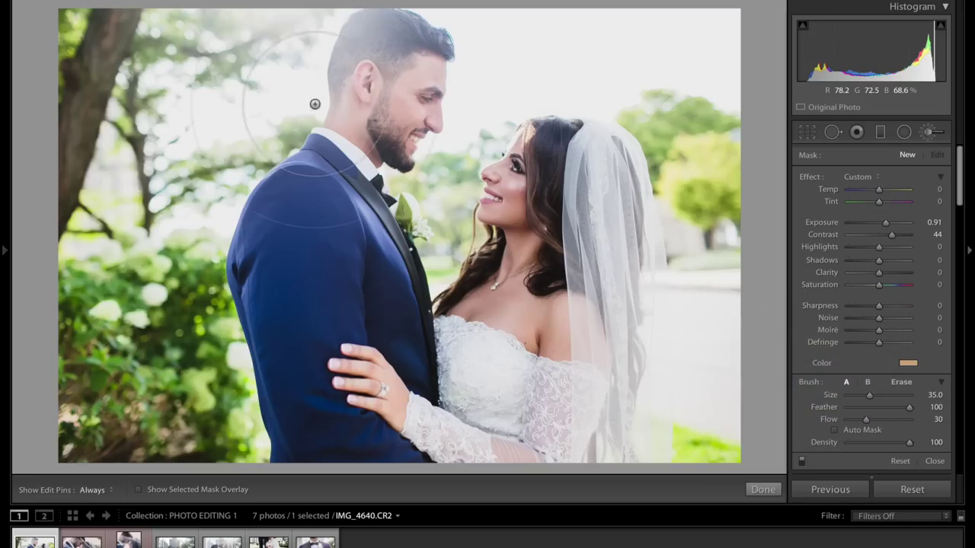
key(h)
scroll(245, 77, up, 2)
key(h)
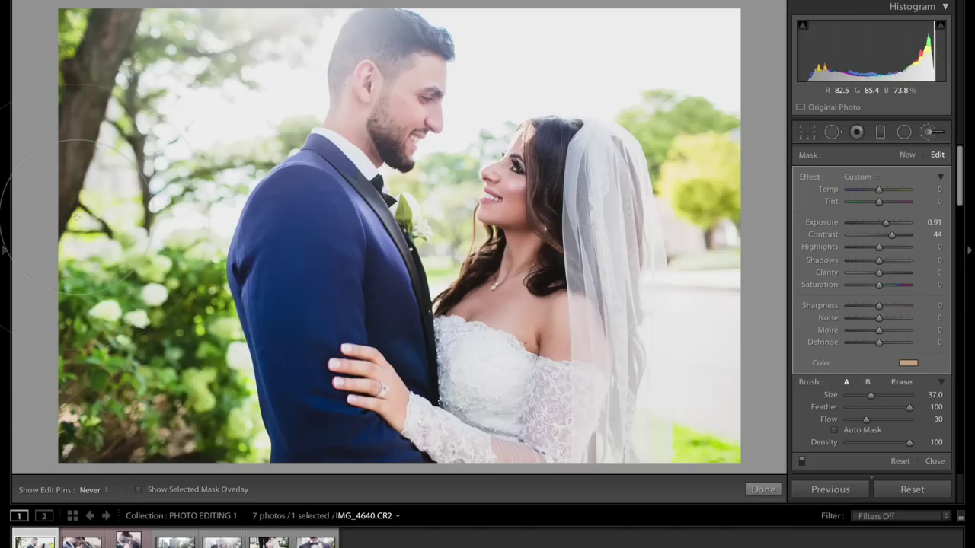
key(h)
key(h)
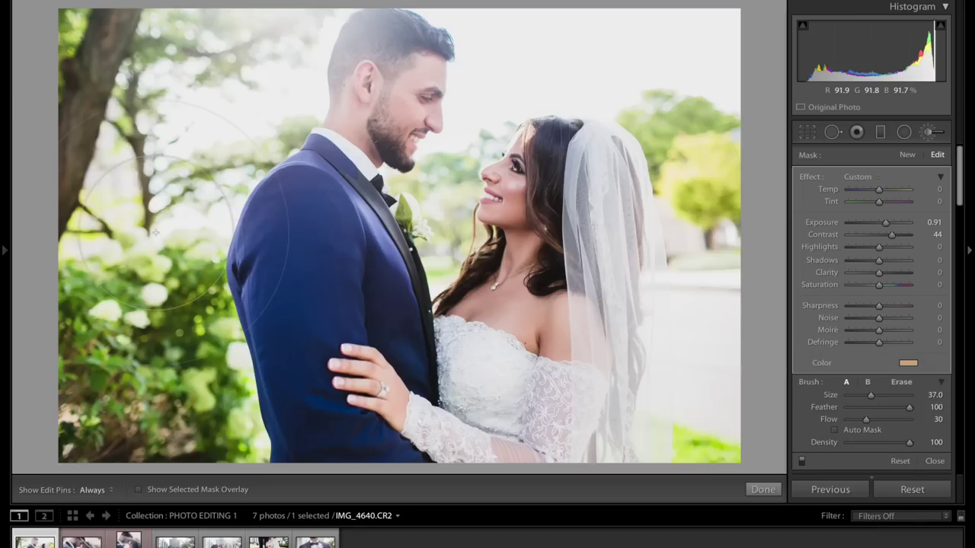
key(h)
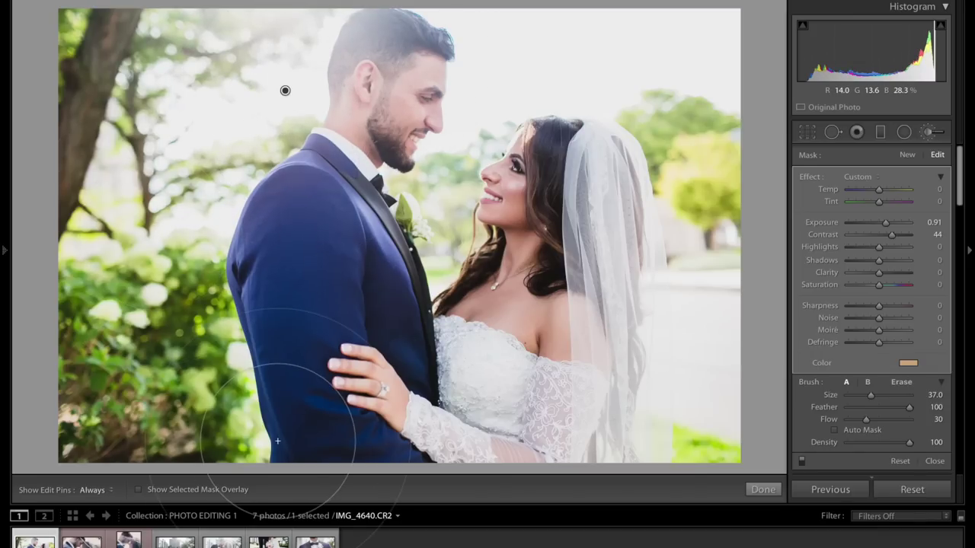
key(h)
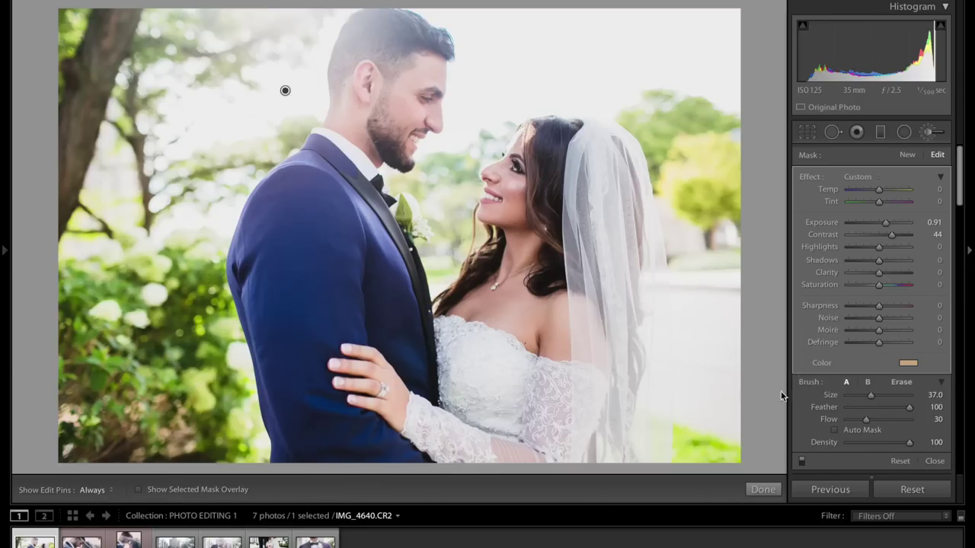
Reduce the brush size to 33 and extend the mask over the bride's face.
key(h)
key(bracketleft)
key(h)
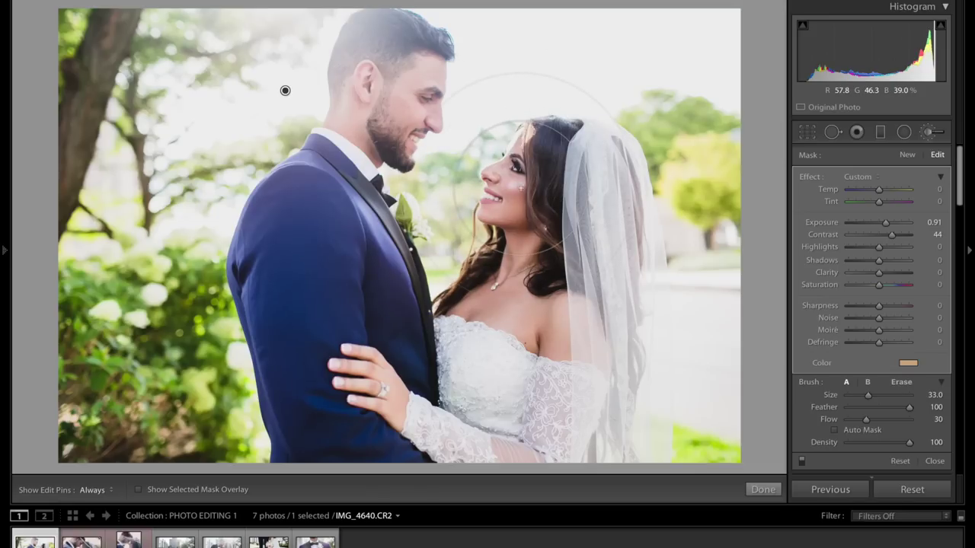
key(h)
key(h)
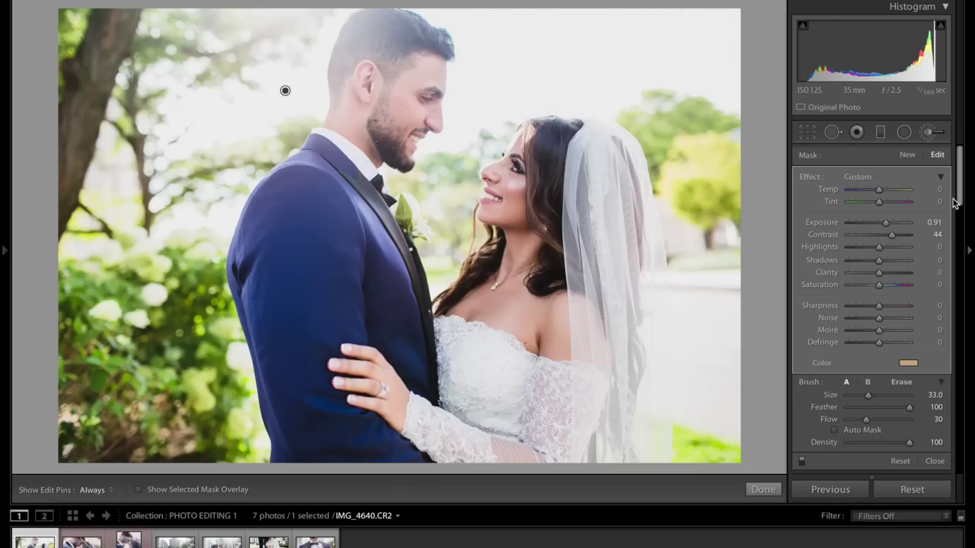
Compare the photo with its original, and toggle the brush adjustments off and on to examine their effect.
key(backslash)
key(backslash)
click(802, 461)
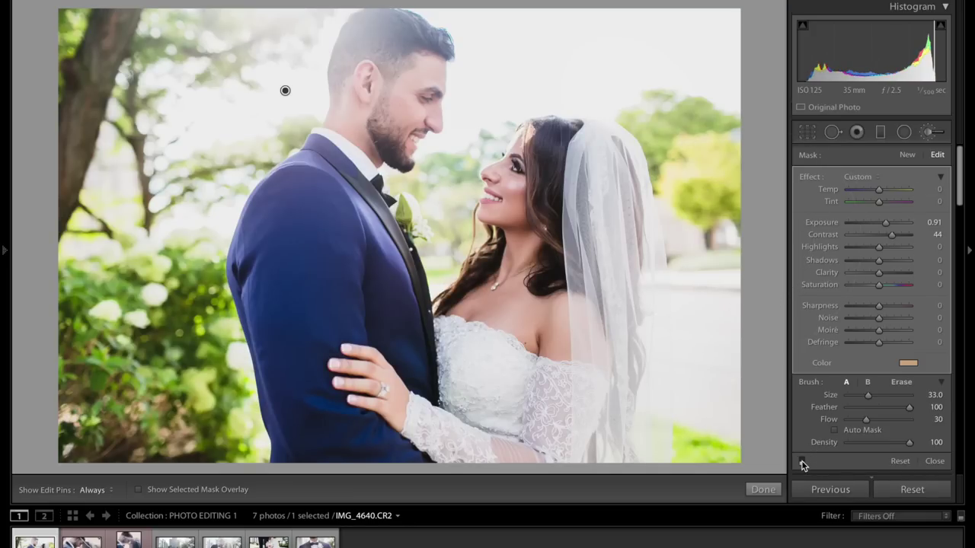
click(802, 461)
click(802, 461)
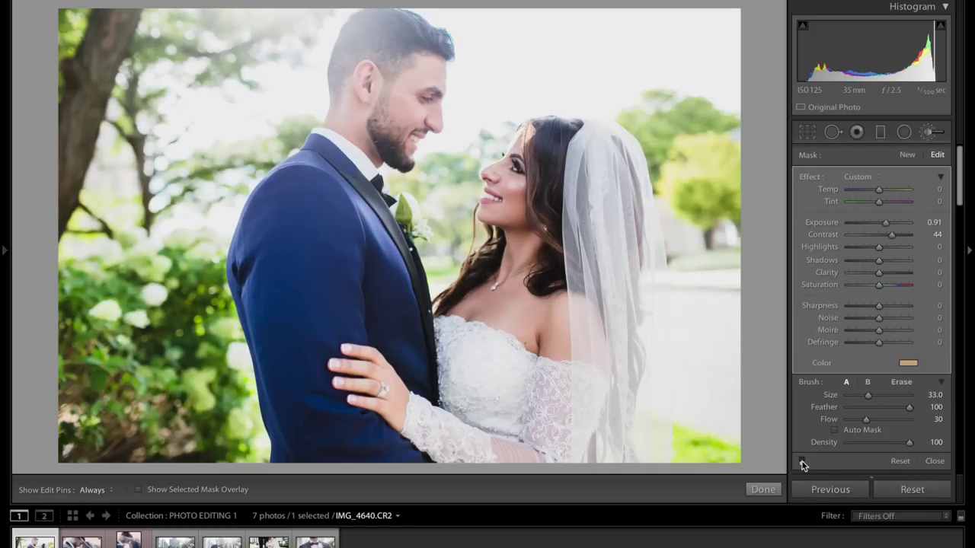
click(802, 462)
click(802, 462)
click(802, 461)
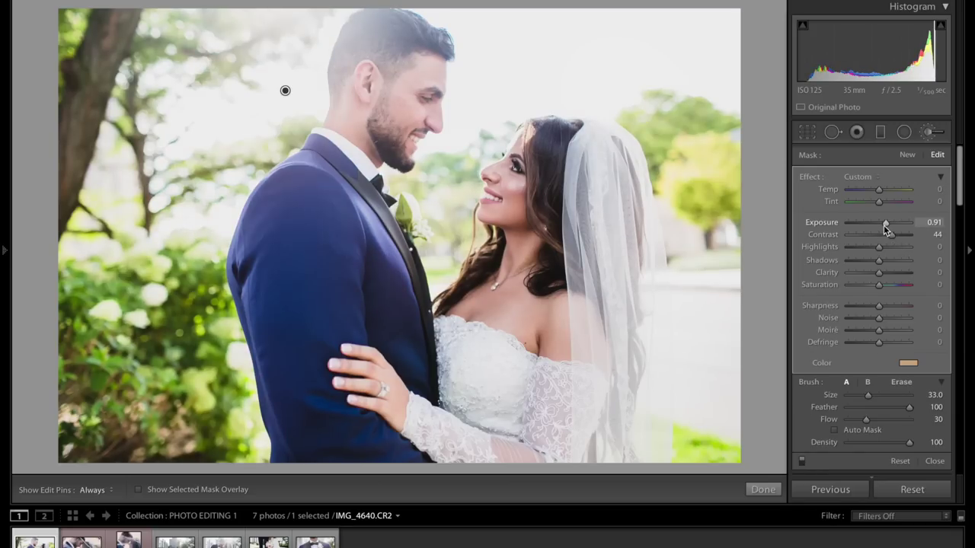
Lower the brush mask's exposure to 0.42, undo a trial contrast of 100, and close the Adjustment Brush.
drag(884, 226, 906, 238)
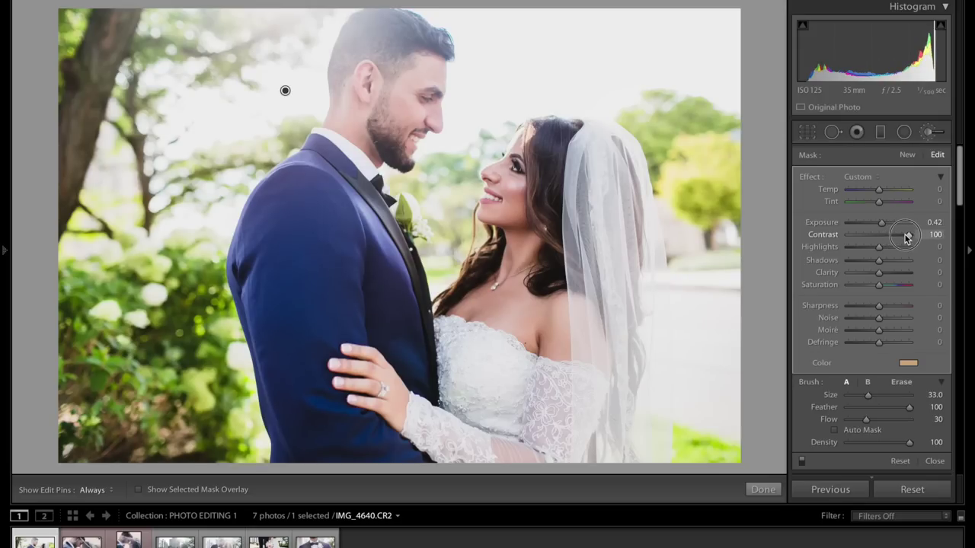
key(ctrl+z)
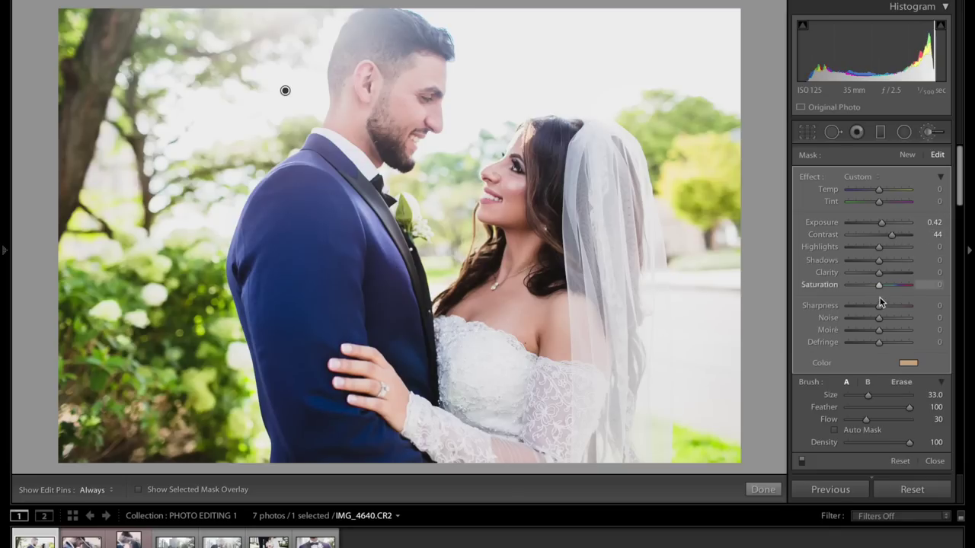
click(930, 133)
Compare the finished portrait with its unedited version.
key(backslash)
key(backslash)
key(backslash)
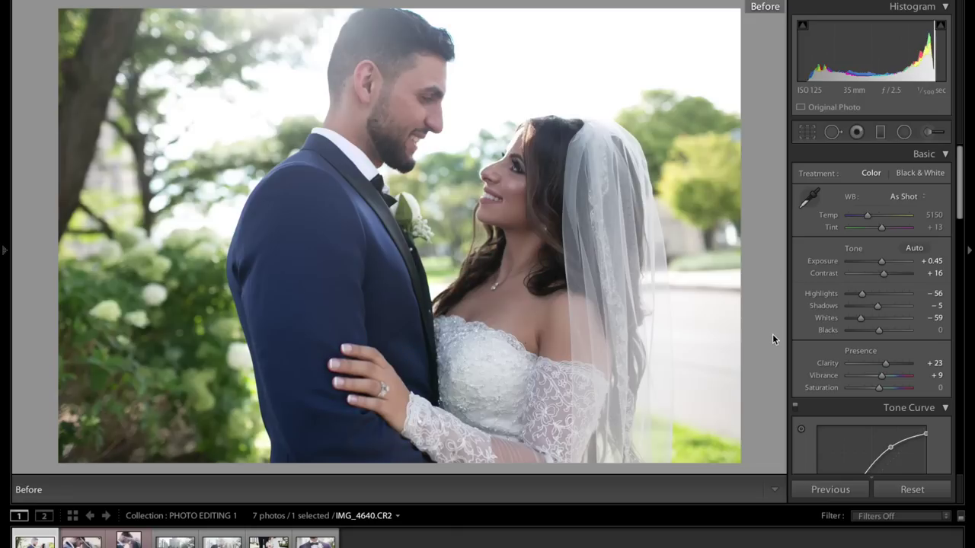
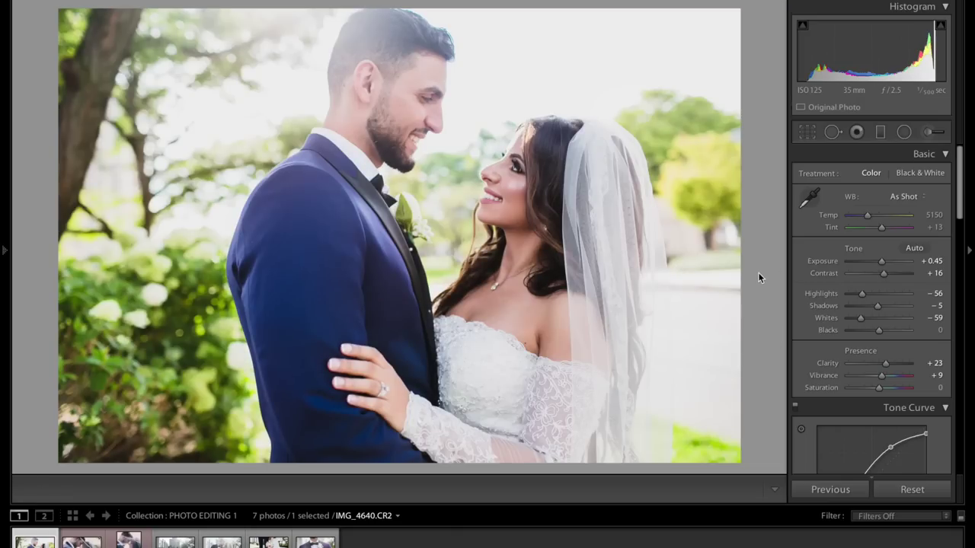
Switch to the veil portrait IMG_4758.CR2 and reset all of its develop settings.
key(Right)
key(Right)
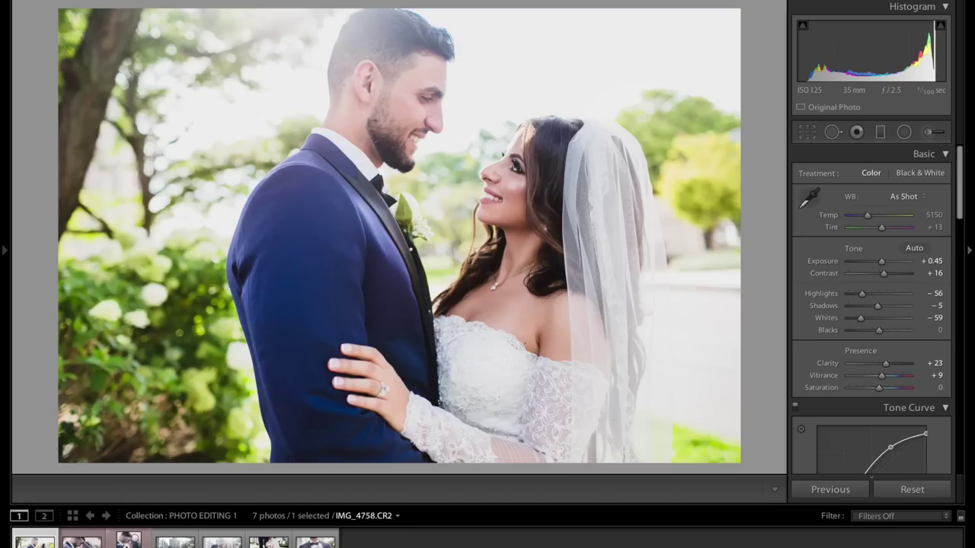
key(Right)
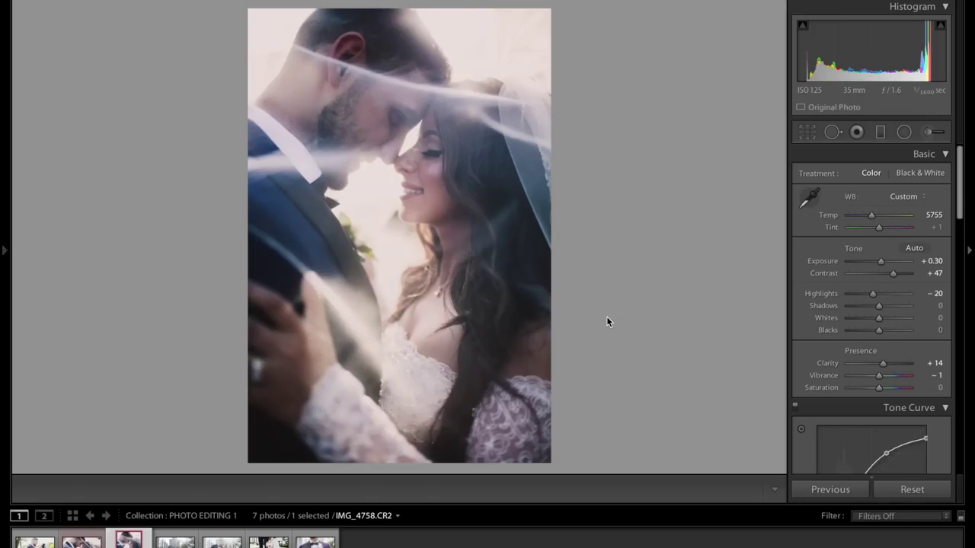
key(ctrl+shift+r)
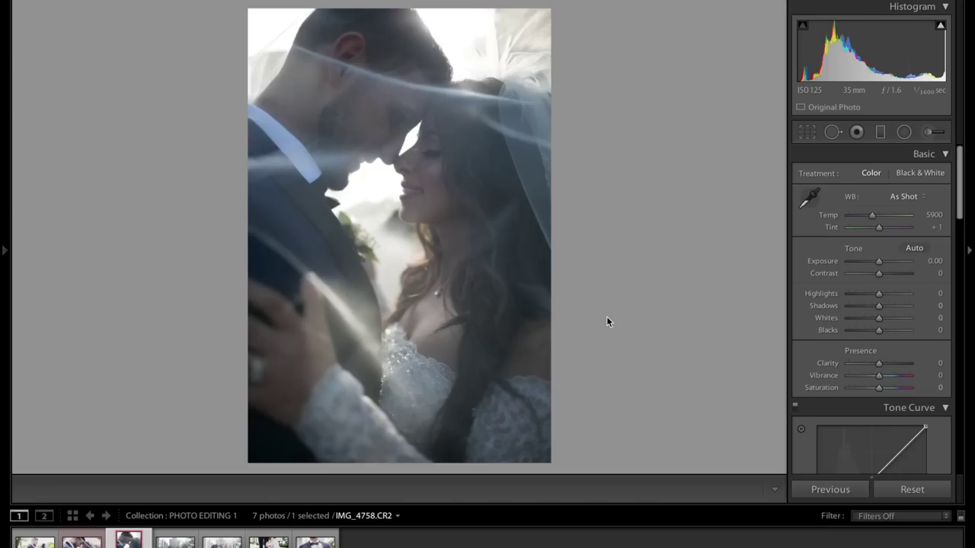
Set the veil portrait's exposure to +0.65, contrast to +40 and highlights to +3.
drag(880, 264, 881, 299)
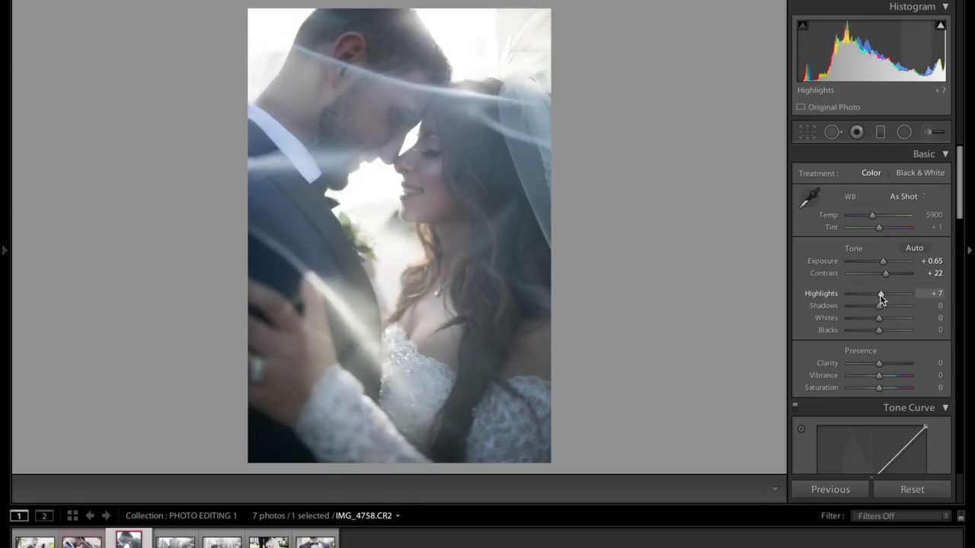
key(ctrl+z)
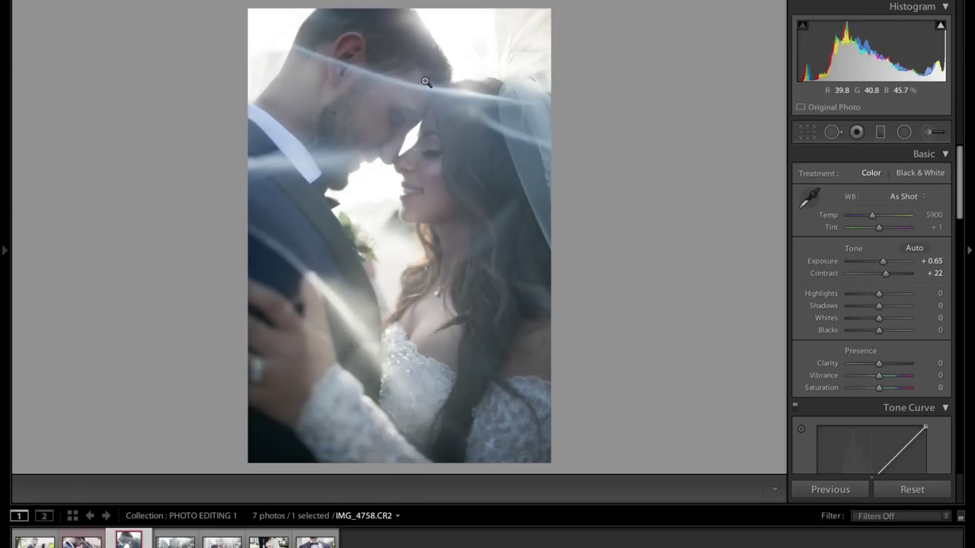
drag(890, 295, 879, 295)
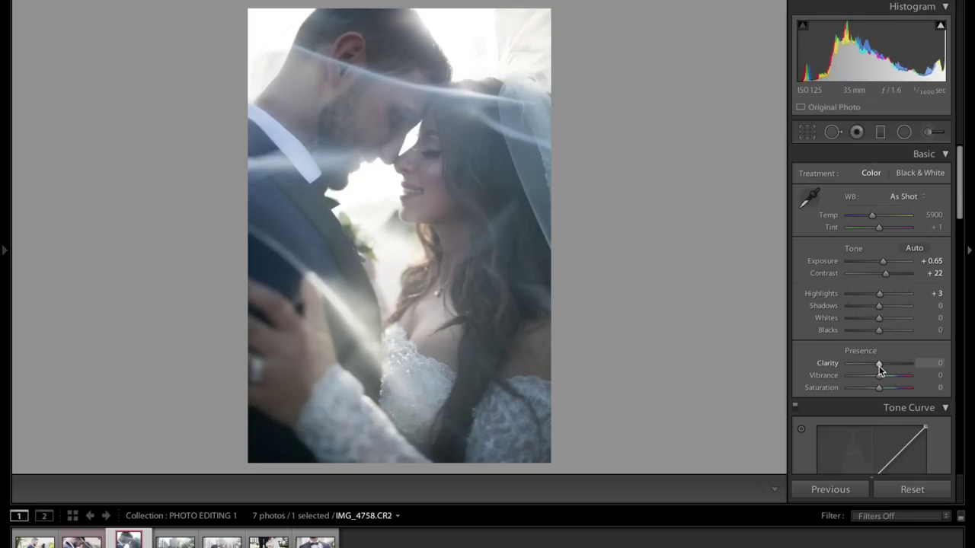
drag(891, 275, 891, 276)
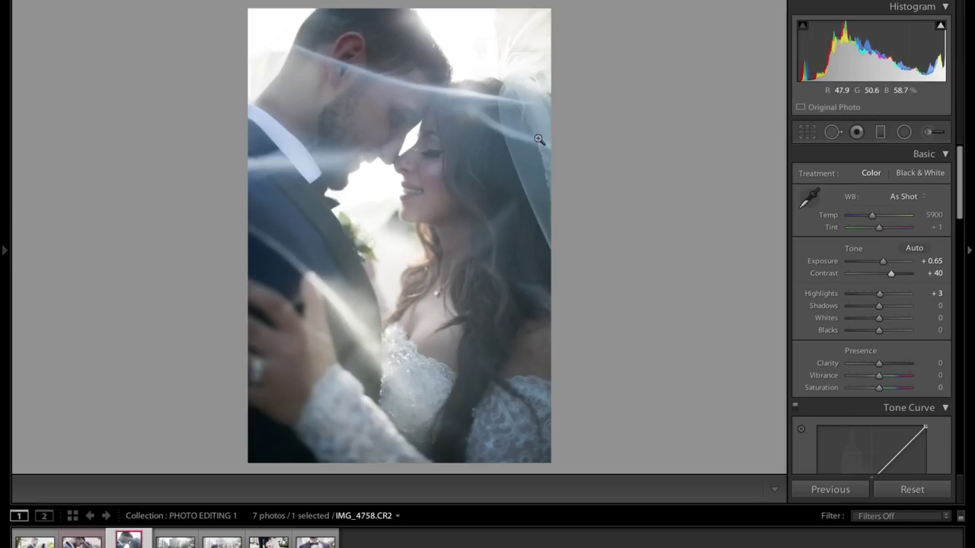
Shape the RGB tone curve with added points, lowering the white endpoint slightly and raising the midtones and shadows.
scroll(888, 320, down, 5)
mouse_move(854, 360)
mouse_down()
mouse_move(854, 342)
mouse_move(854, 361)
mouse_up()
click(892, 319)
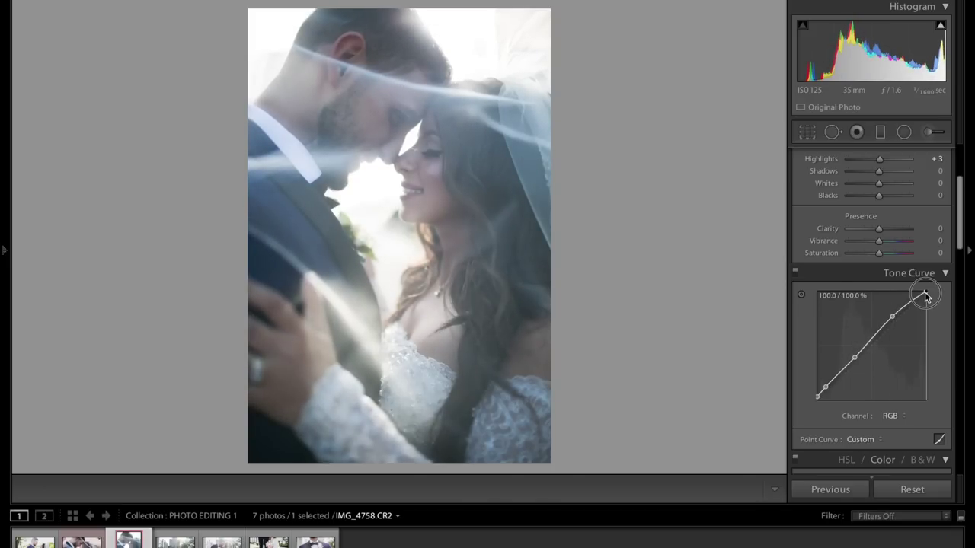
drag(924, 296, 924, 299)
drag(860, 348, 853, 353)
drag(826, 387, 829, 383)
Switch repeatedly between the before and after views to examine the tonal changes on the veil portrait.
key(backslash)
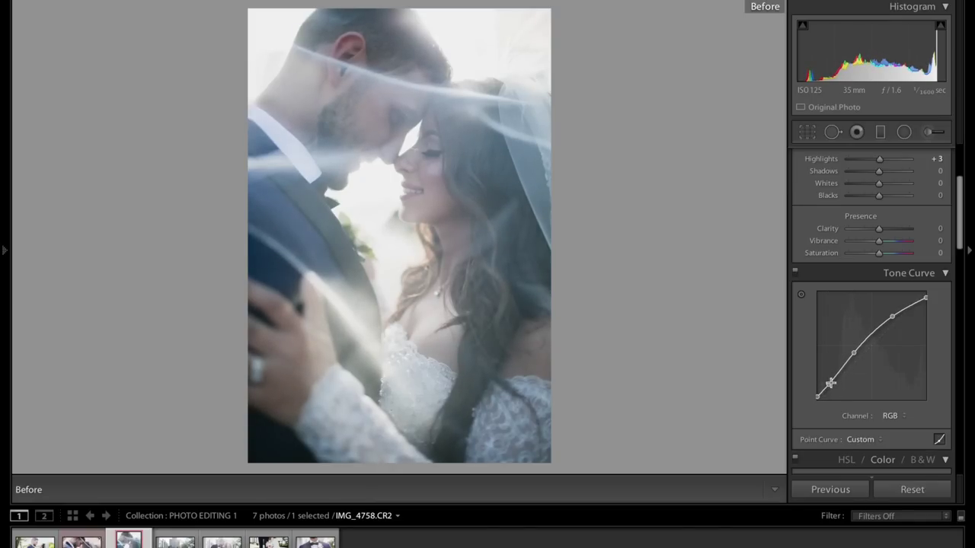
key(backslash)
key(backslash)
key(backslash)
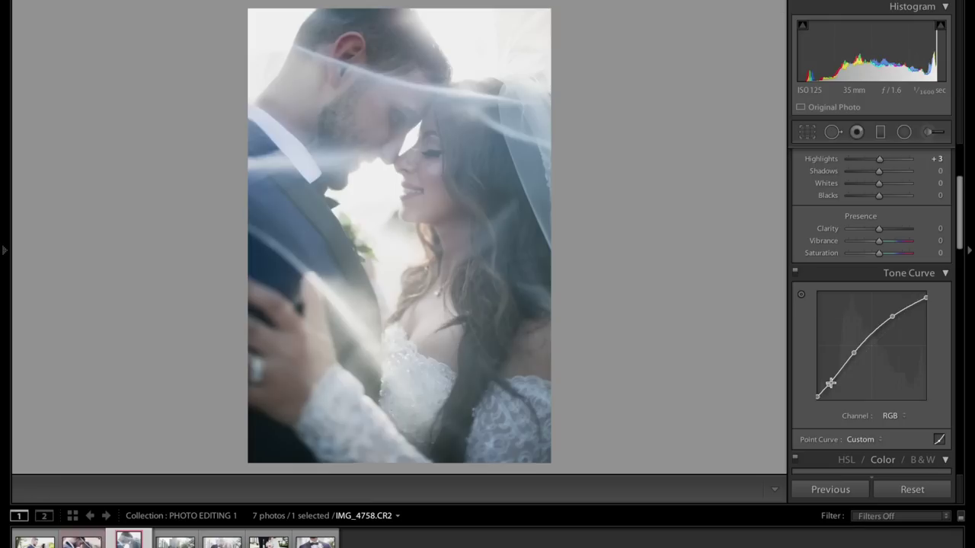
key(backslash)
key(backslash)
key(backslash)
key(backslash)
Tint the shadows with a warm split toning color at hue 26 and saturation 12.
scroll(832, 387, up, 3)
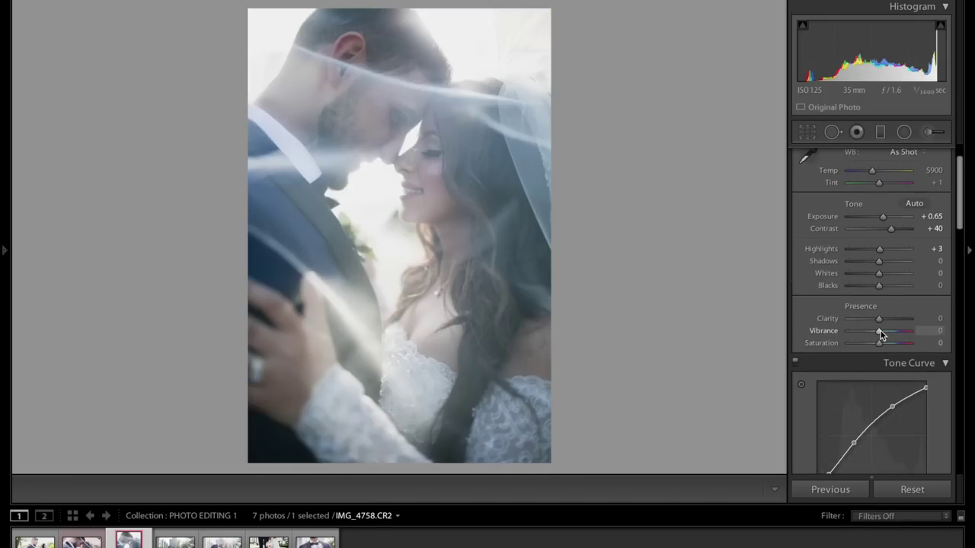
scroll(881, 333, down, 5)
scroll(884, 339, up, 4)
scroll(881, 333, down, 4)
scroll(880, 331, down, 8)
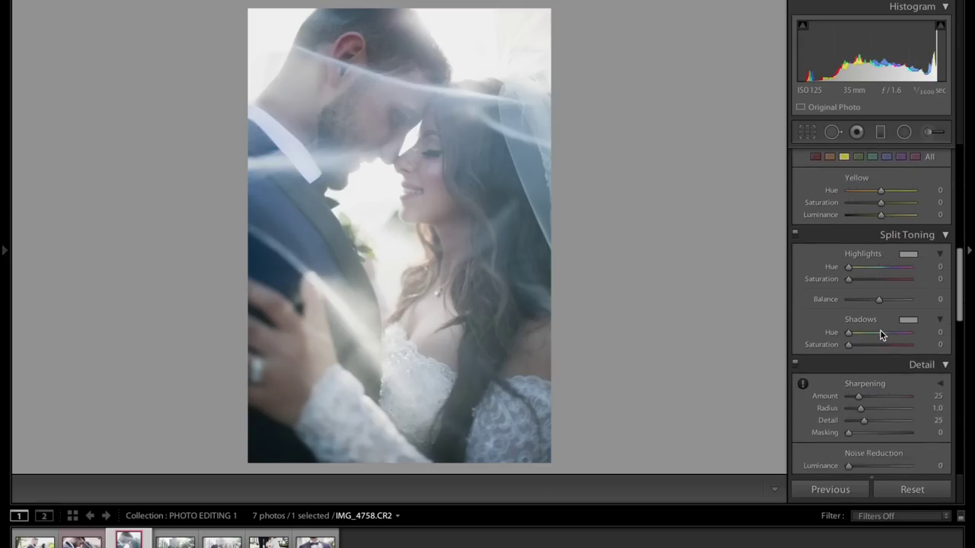
drag(848, 341, 850, 340)
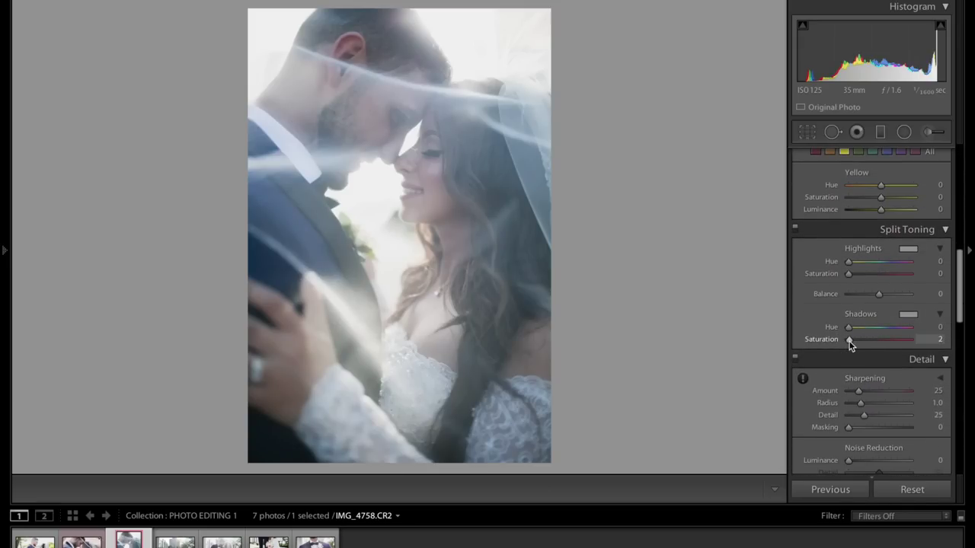
click(907, 314)
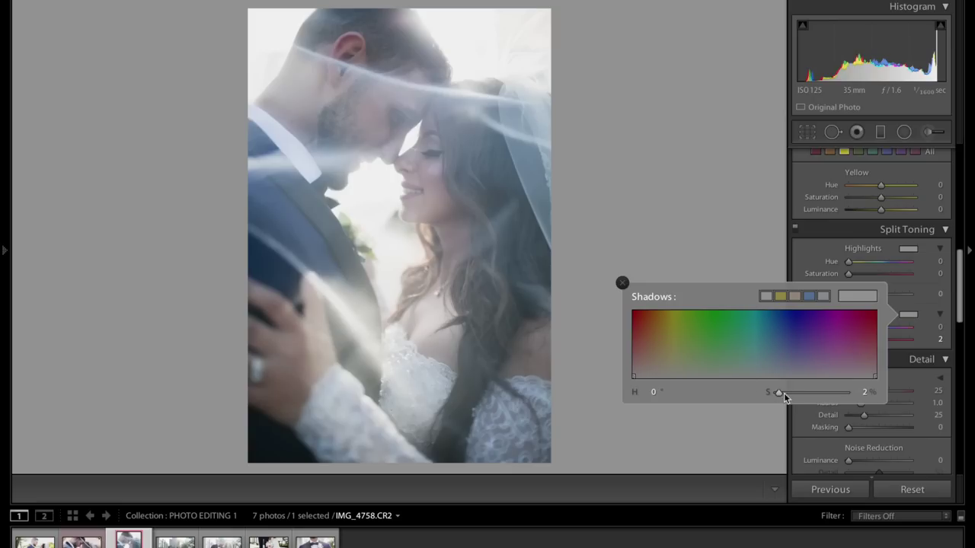
drag(645, 353, 649, 370)
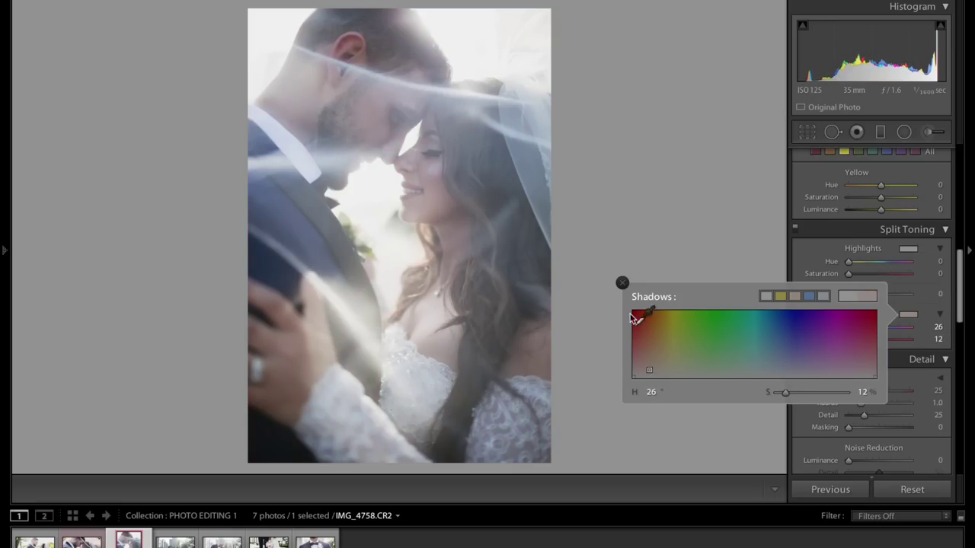
click(623, 284)
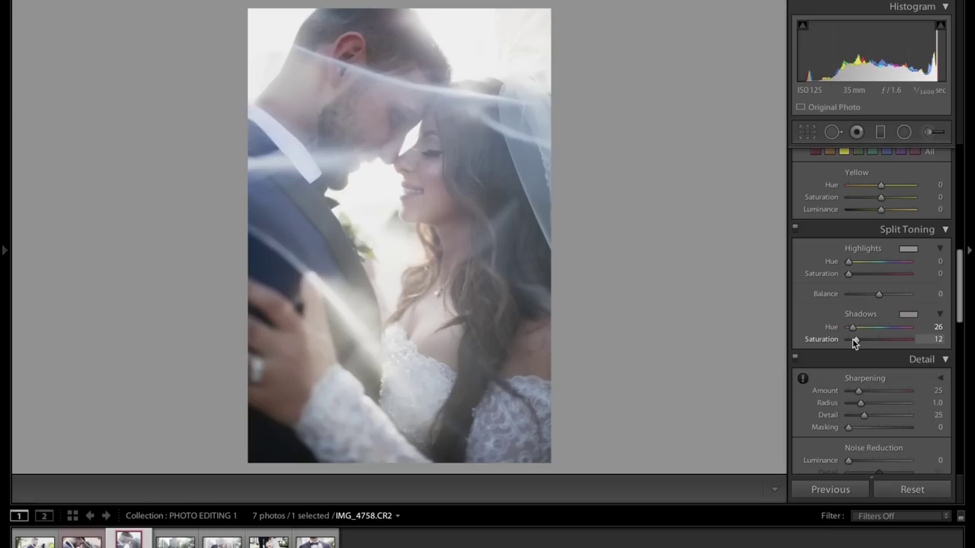
Set the vibrance to +6 and the clarity to +5.
scroll(851, 342, up, 10)
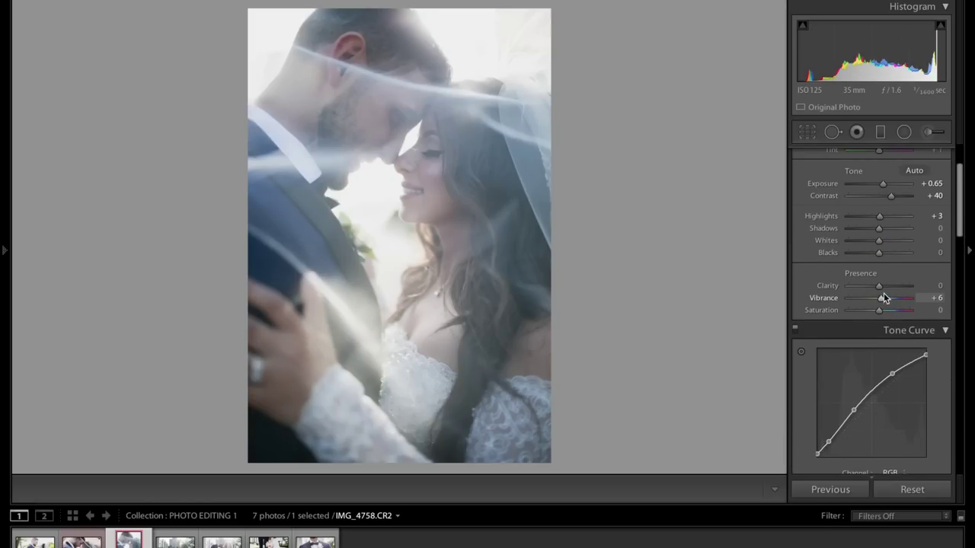
click(881, 287)
drag(881, 286, 883, 287)
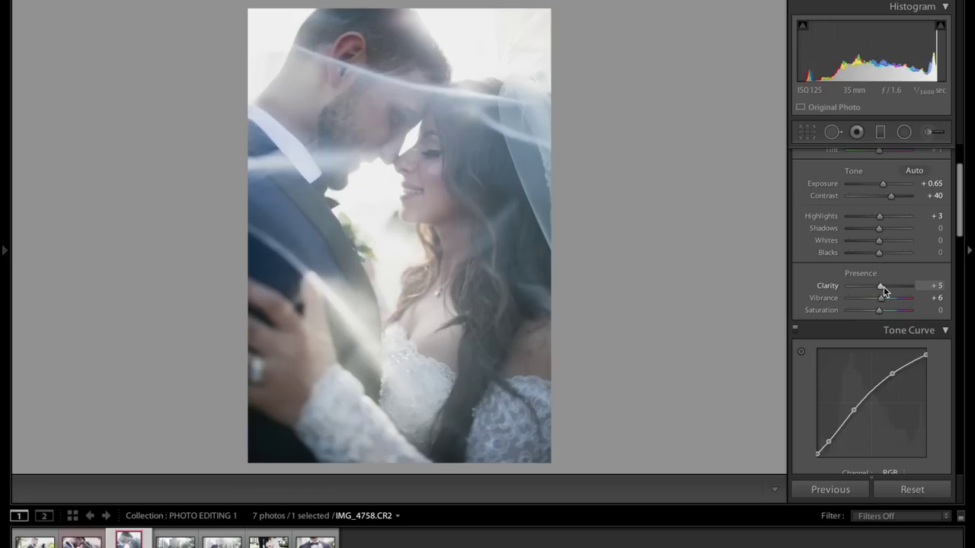
Set the saturation to -19 and the vibrance to +21, comparing against the original photo.
scroll(884, 287, up, 1)
drag(879, 324, 896, 311)
key(backslash)
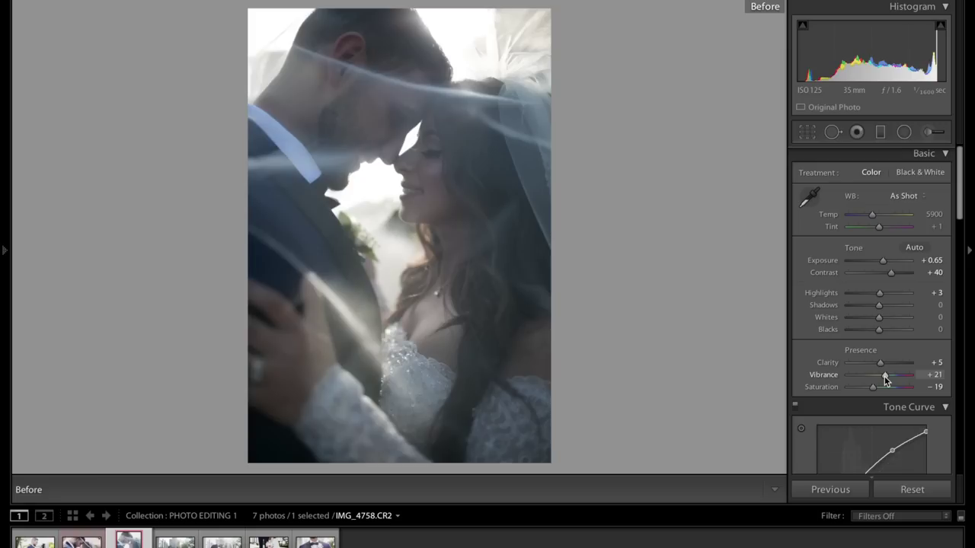
key(backslash)
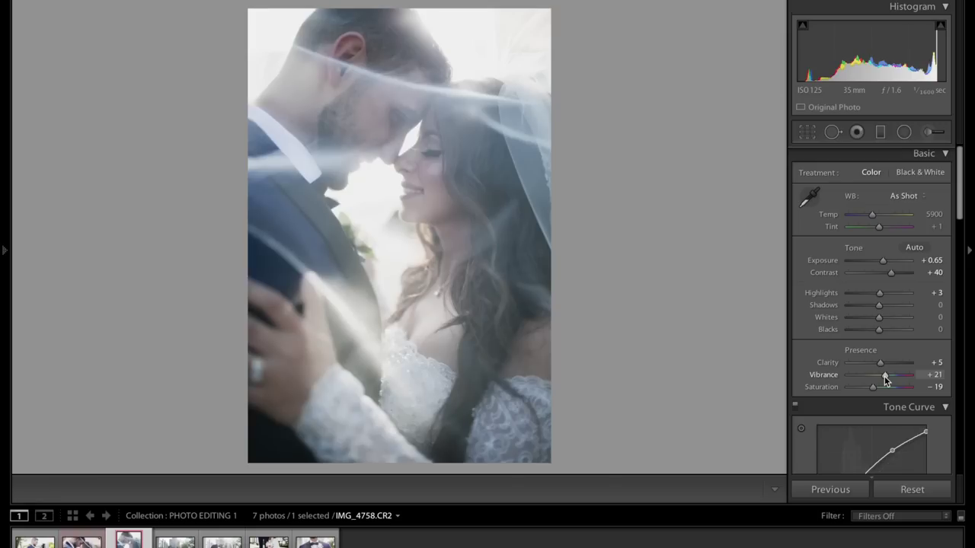
Brush a local adjustment with exposure 0.91 and contrast 44 over the veiled couple, comparing against the original photo.
click(930, 134)
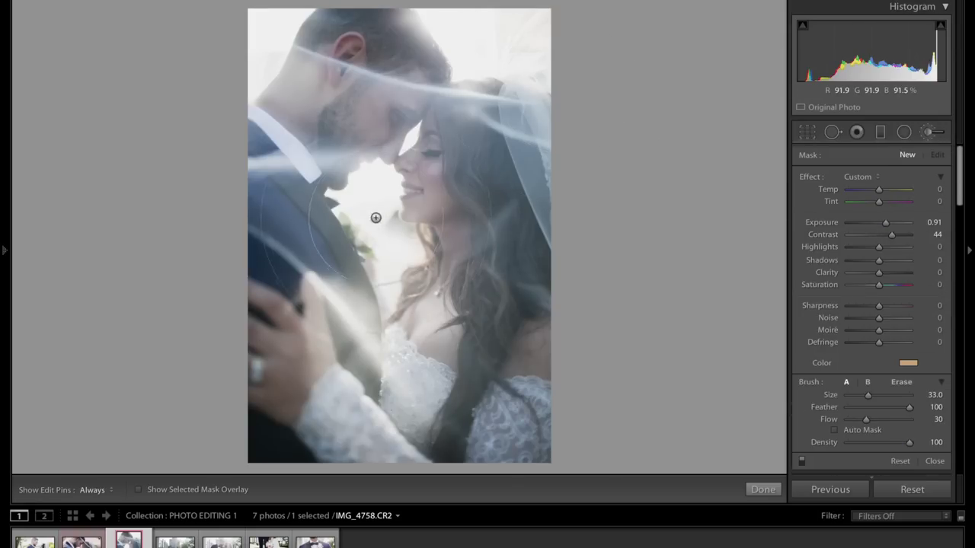
key(h)
click(381, 288)
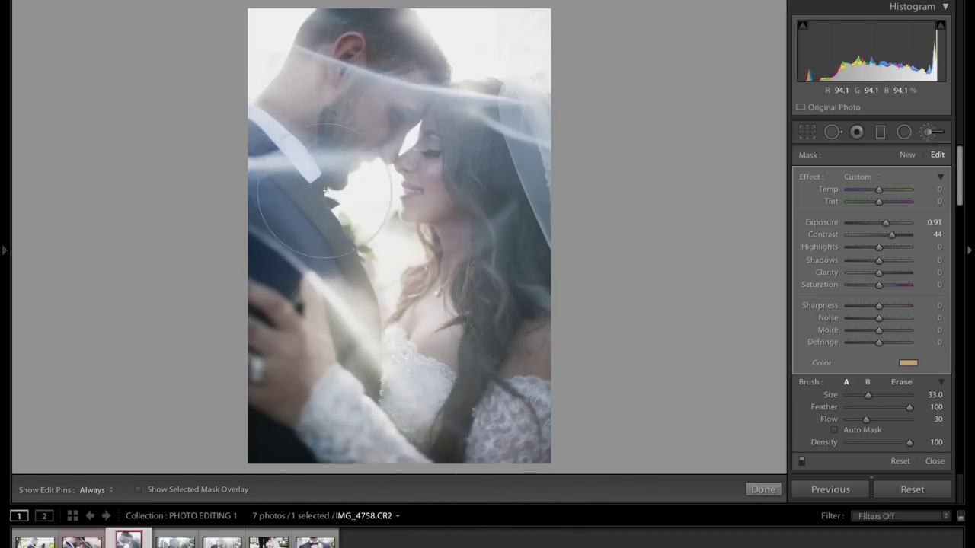
key(h)
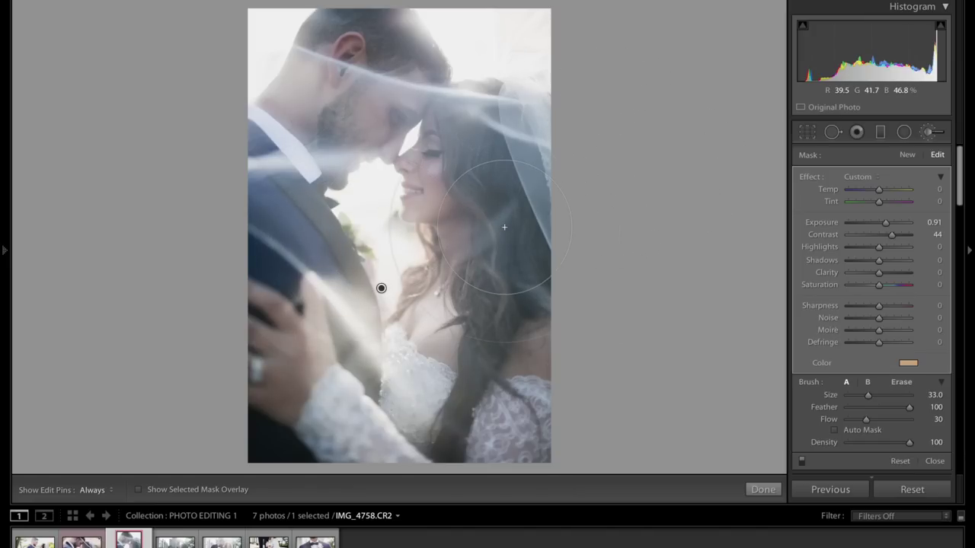
key(alt)
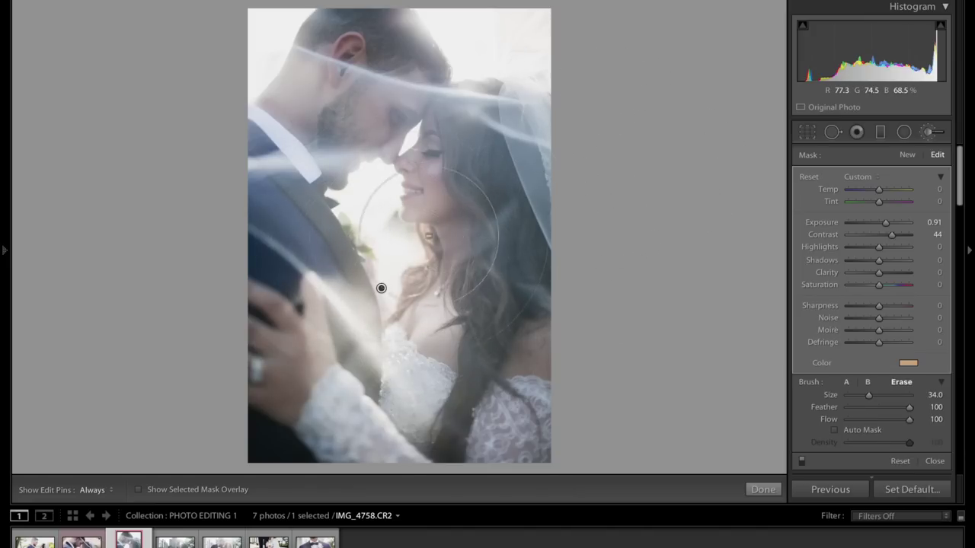
key(h)
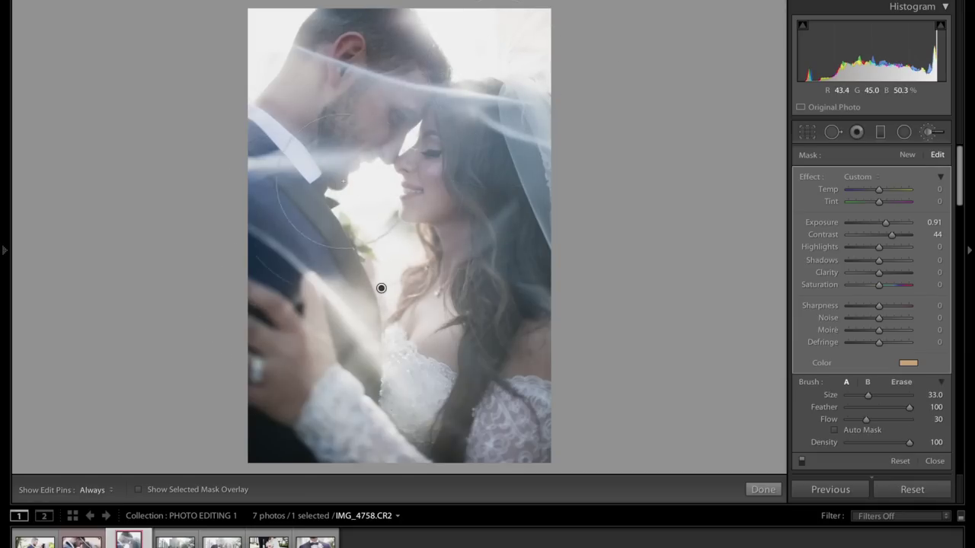
key(h)
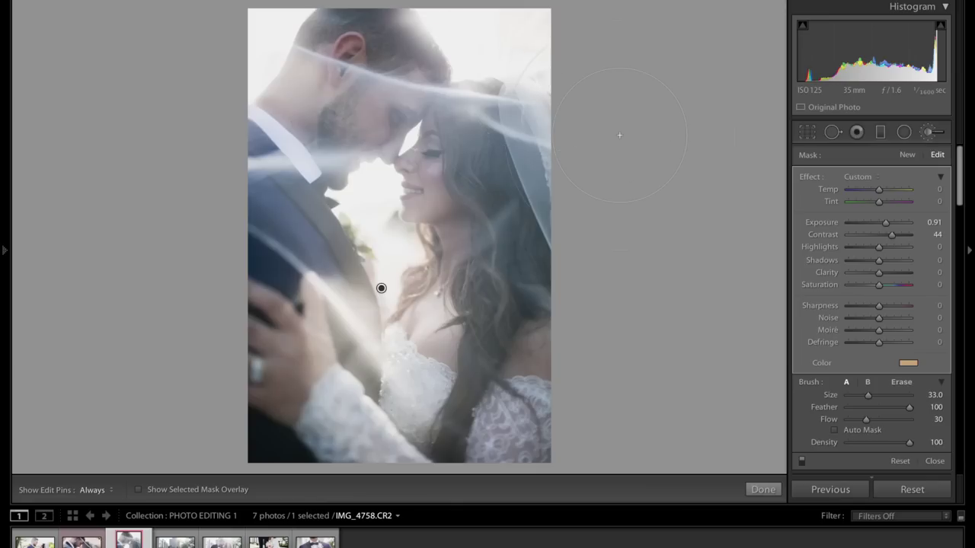
click(928, 132)
key(backslash)
key(backslash)
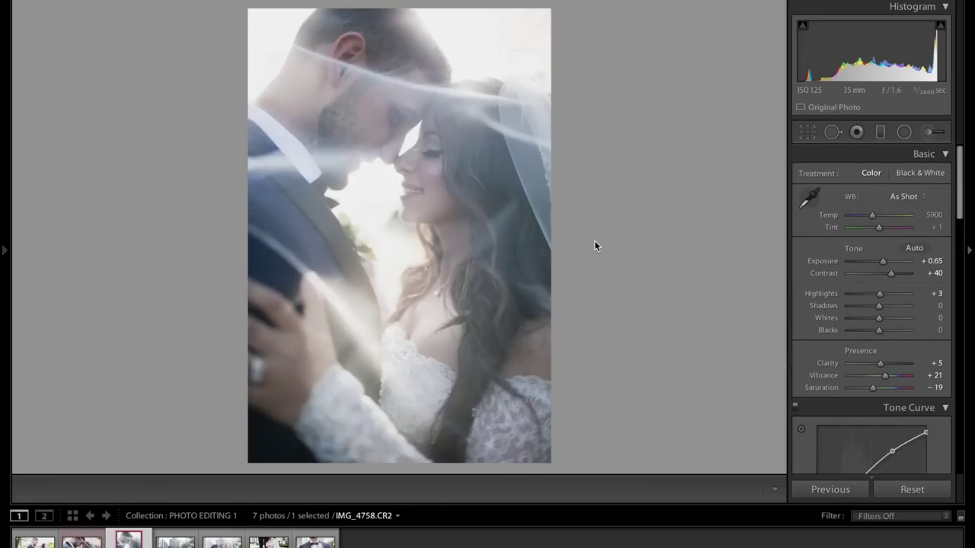
key(backslash)
key(backslash)
Set the contrast of the veil portrait to +52.
scroll(876, 385, down, 3)
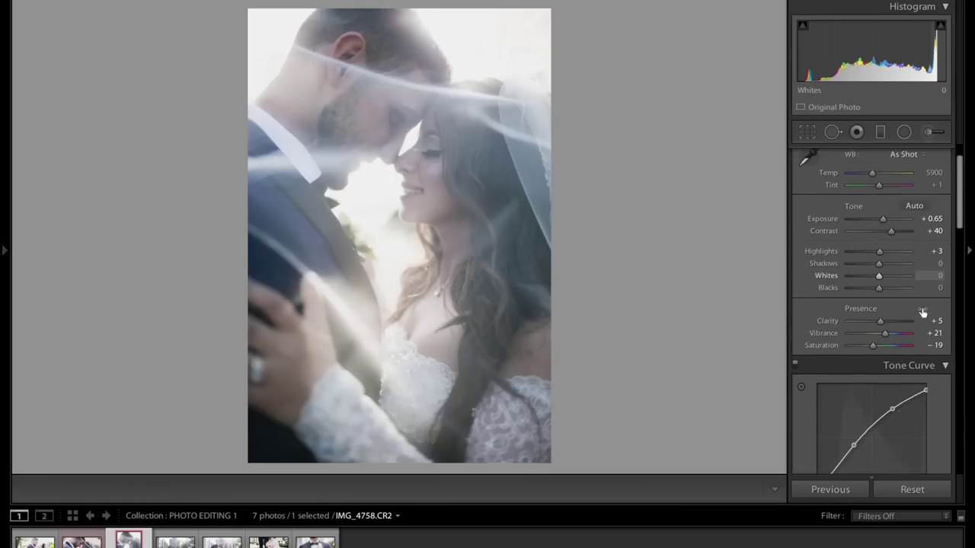
scroll(876, 385, down, 1)
drag(891, 190, 894, 192)
Refine the RGB tone curve by lowering the shadow point and slightly raising the highlight point, and set the clarity to +9.
scroll(844, 341, down, 3)
drag(827, 376, 831, 376)
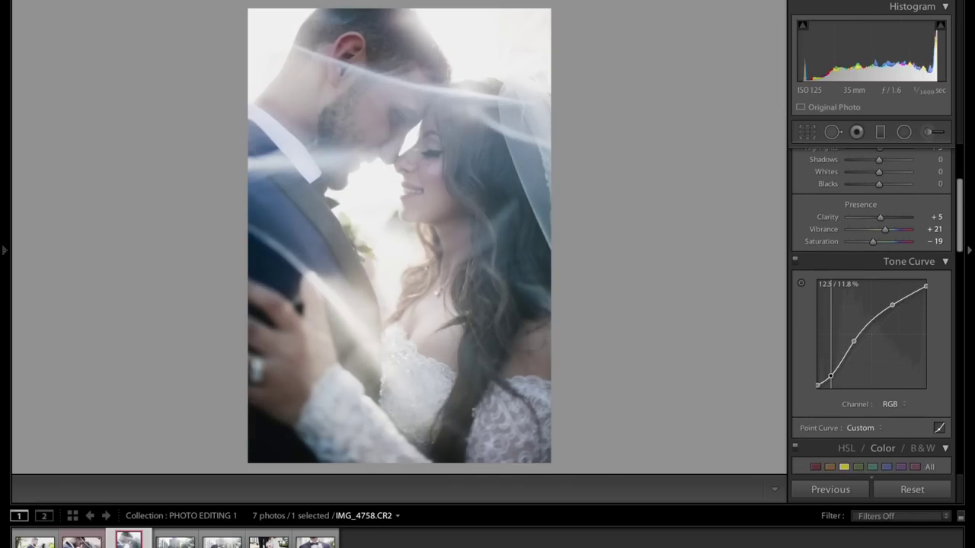
drag(891, 305, 892, 302)
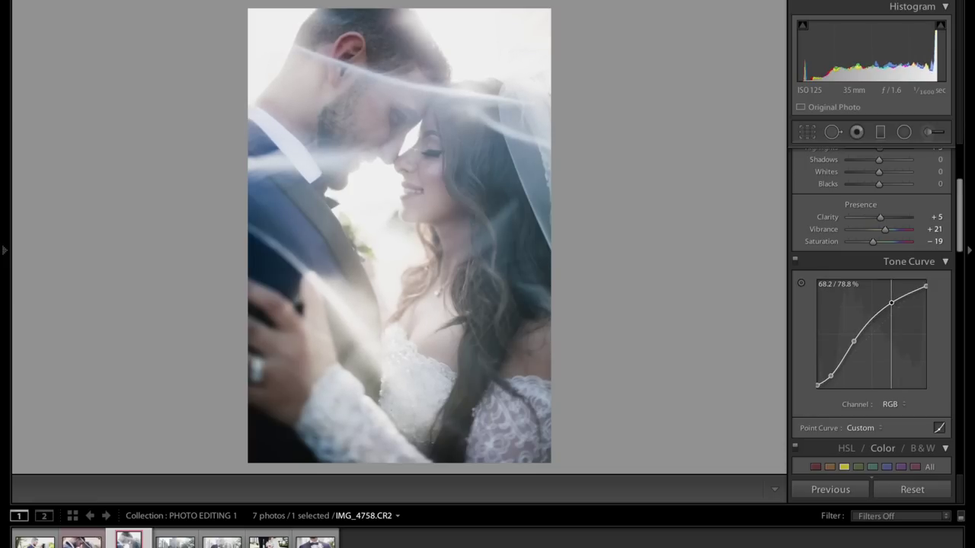
click(854, 340)
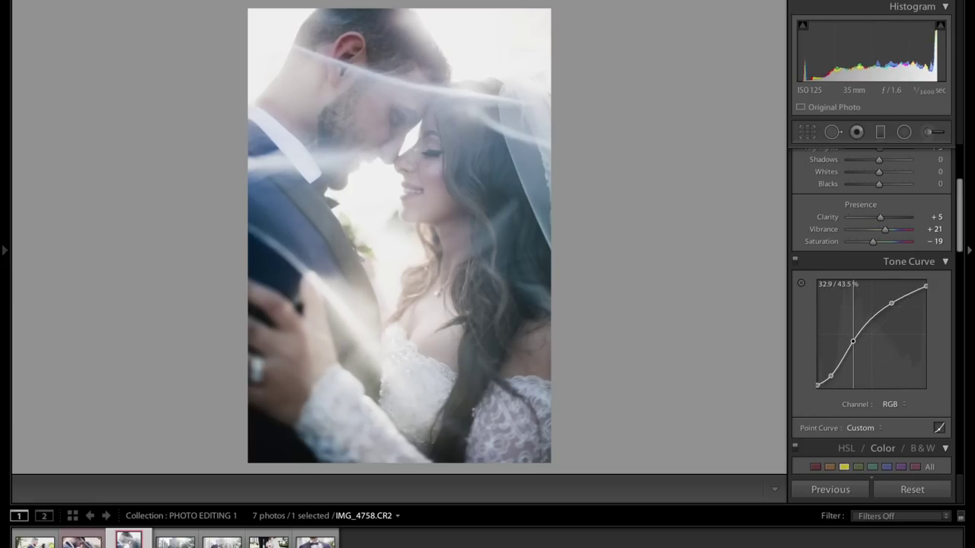
drag(853, 342, 854, 342)
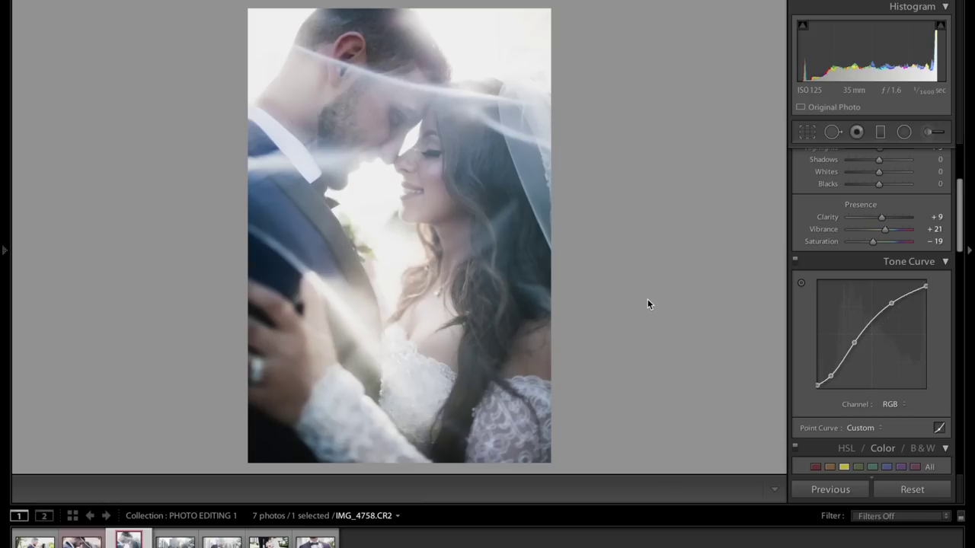
Examine the finished veil portrait against its original version, including in an enlarged view.
key(backslash)
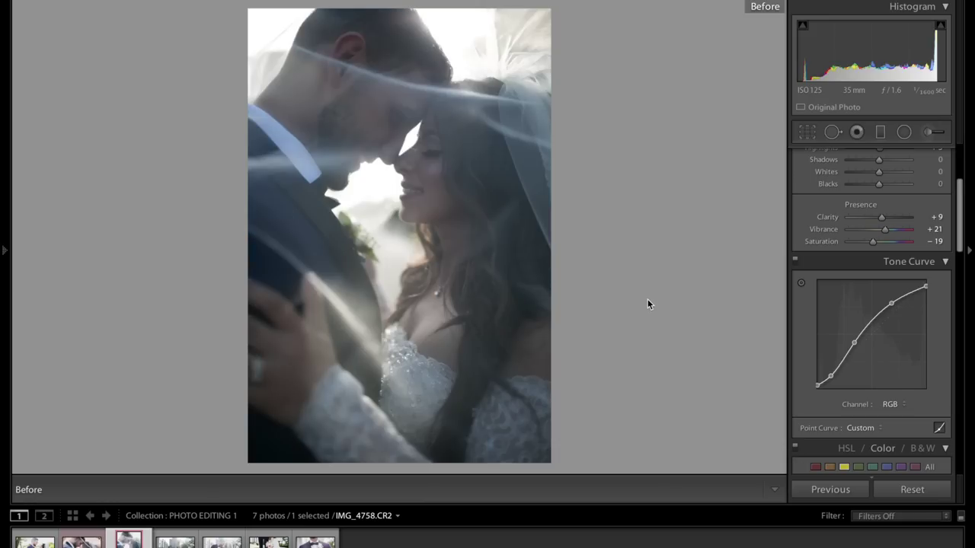
key(backslash)
key(backslash)
key(backslash)
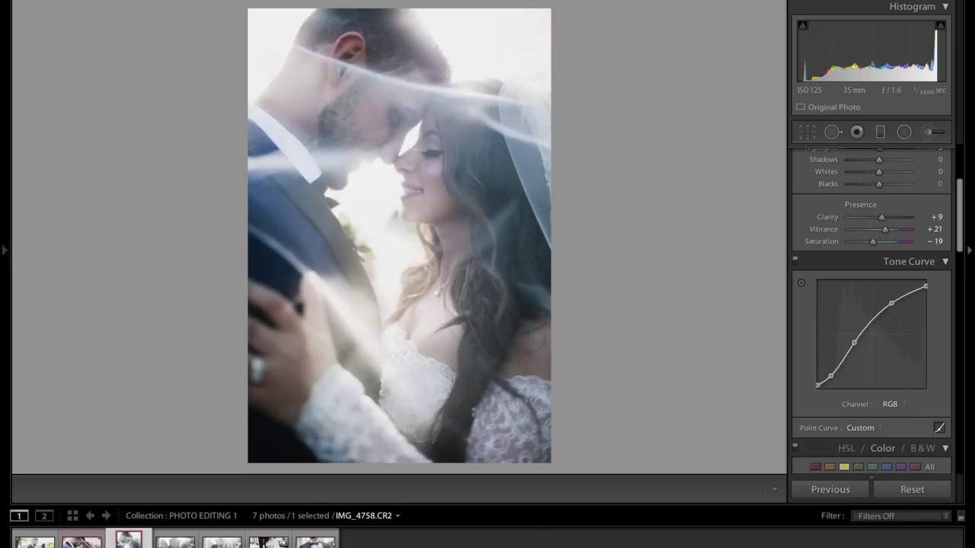
key(F6)
key(backslash)
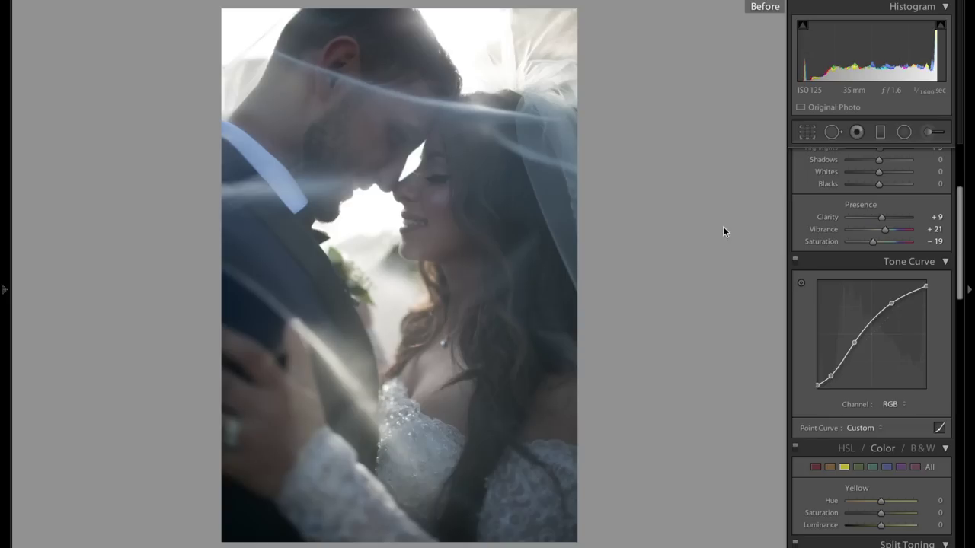
key(backslash)
key(F6)
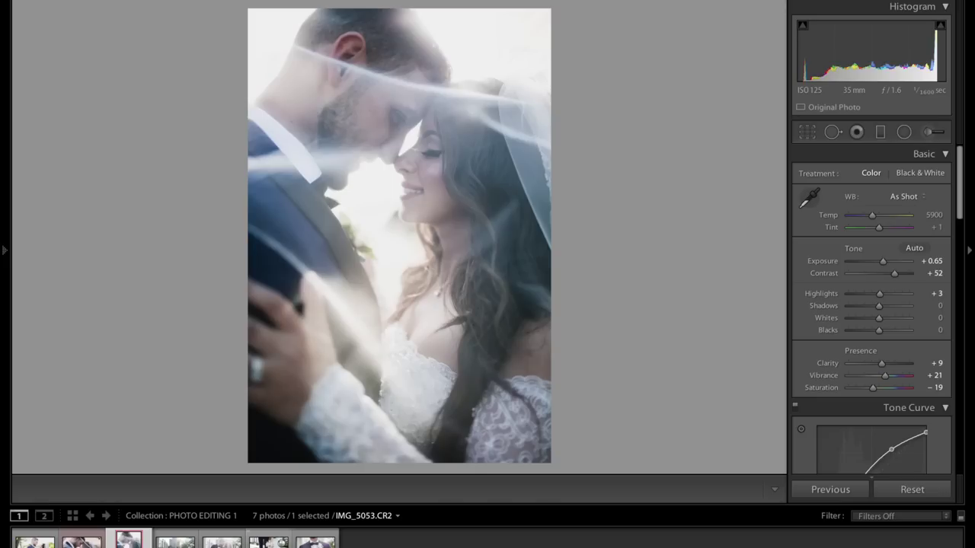
Open IMG_5053.CR2 and shape a matte S-shaped RGB tone curve with raised blacks, a lowered white endpoint and two midtone points.
click(268, 542)
scroll(882, 279, down, 3)
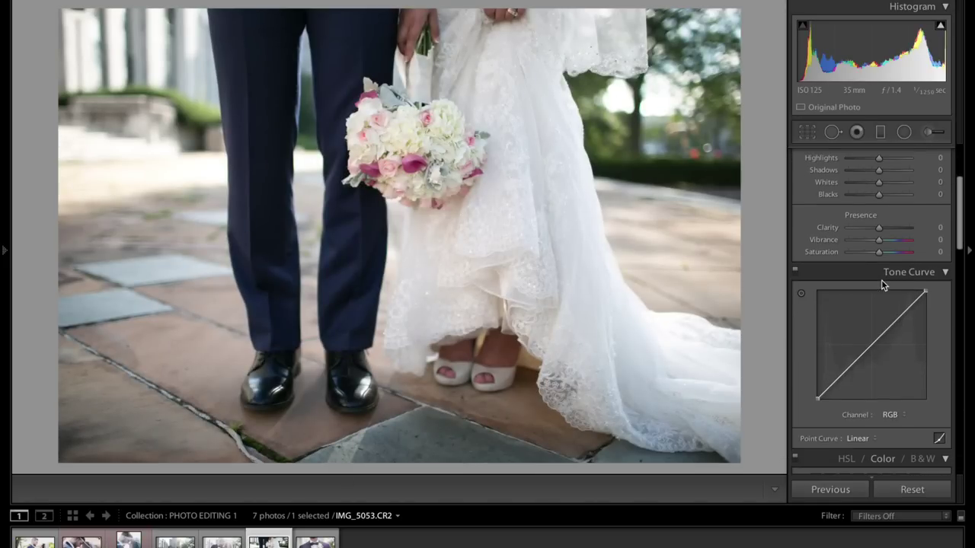
drag(817, 399, 817, 388)
drag(925, 291, 925, 304)
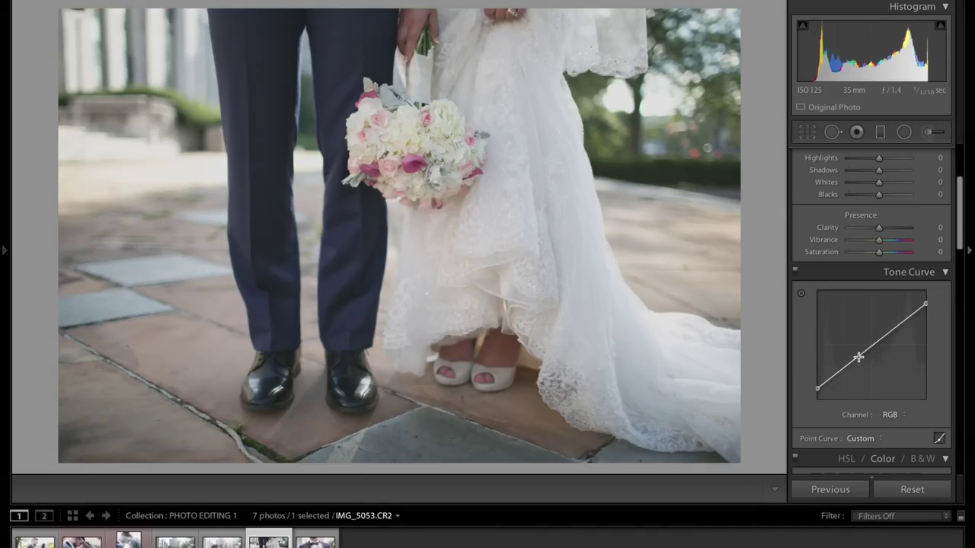
drag(857, 358, 890, 329)
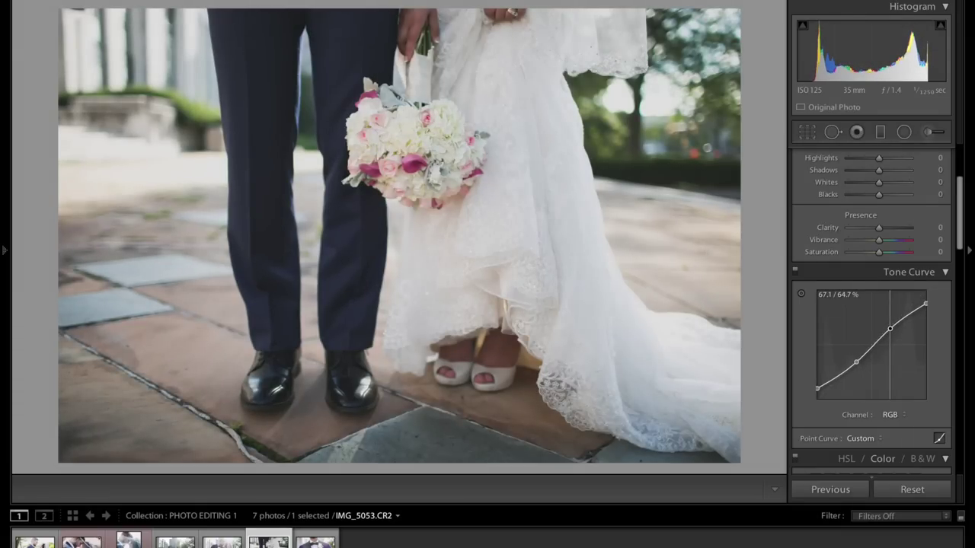
Set the saturation to -14 and the vibrance to +9.
click(875, 253)
click(882, 244)
drag(882, 244, 884, 244)
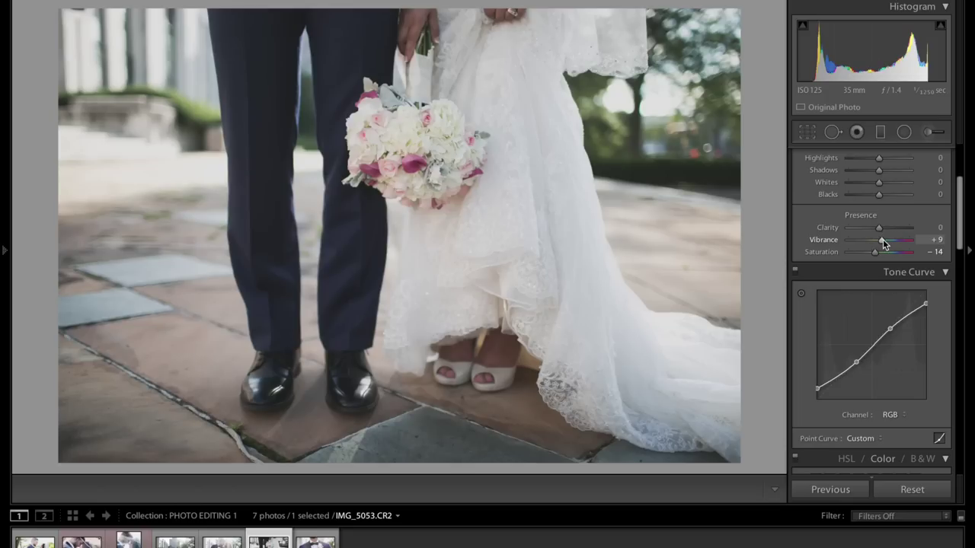
Set the contrast to +29, highlights to -37, whites to -25 and exposure to +0.20.
scroll(882, 243, up, 3)
click(885, 200)
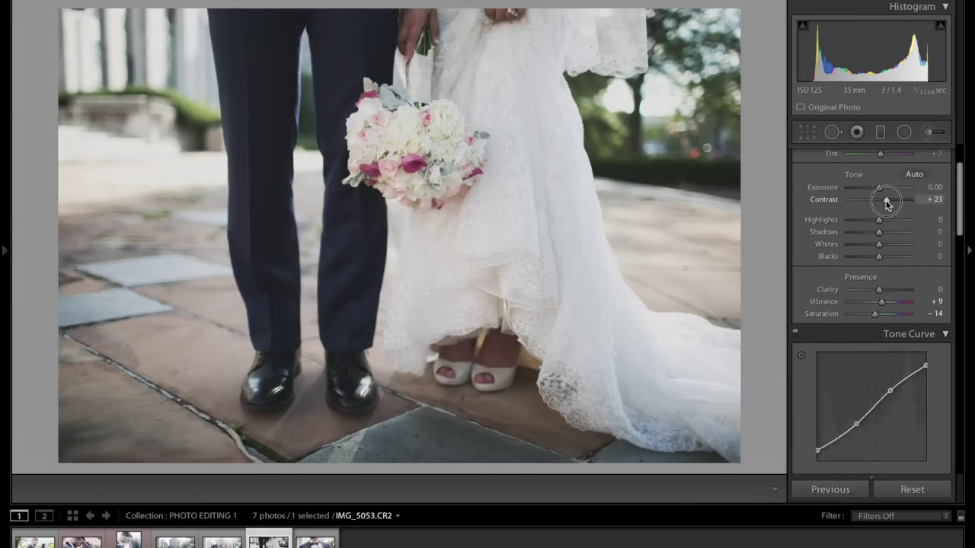
drag(886, 205, 873, 244)
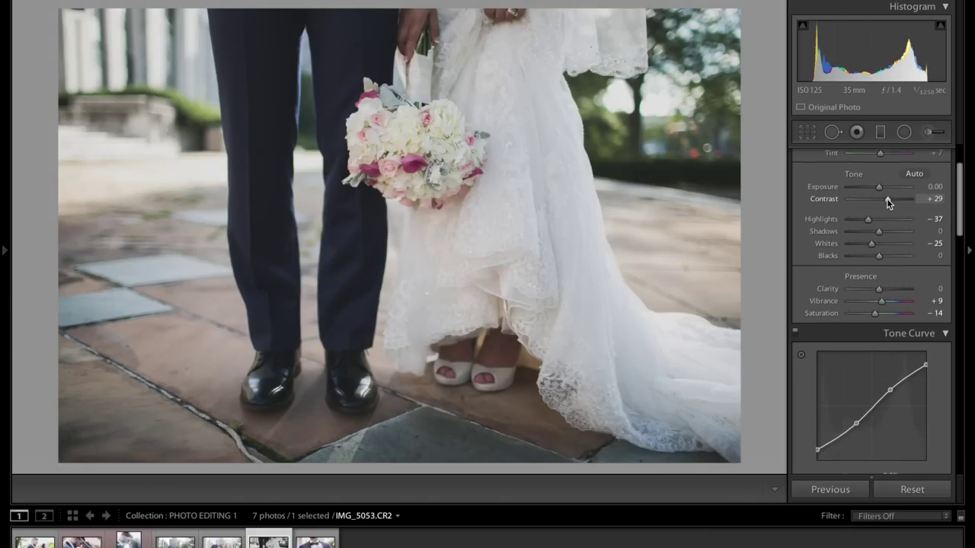
scroll(887, 200, down, 1)
key(equal)
key(equal)
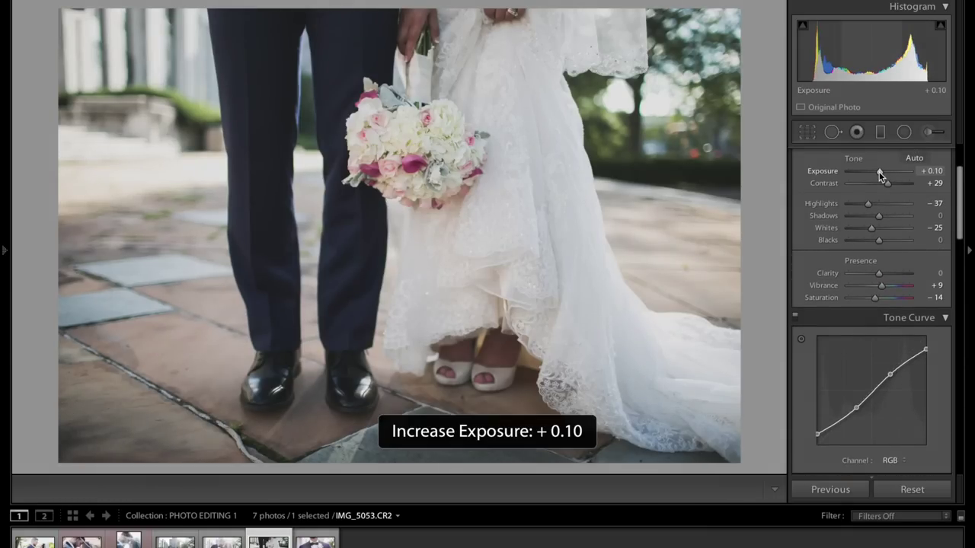
Deepen the shadows with an added tone curve point and raise the highlight point slightly, comparing against the original photo.
scroll(851, 284, down, 5)
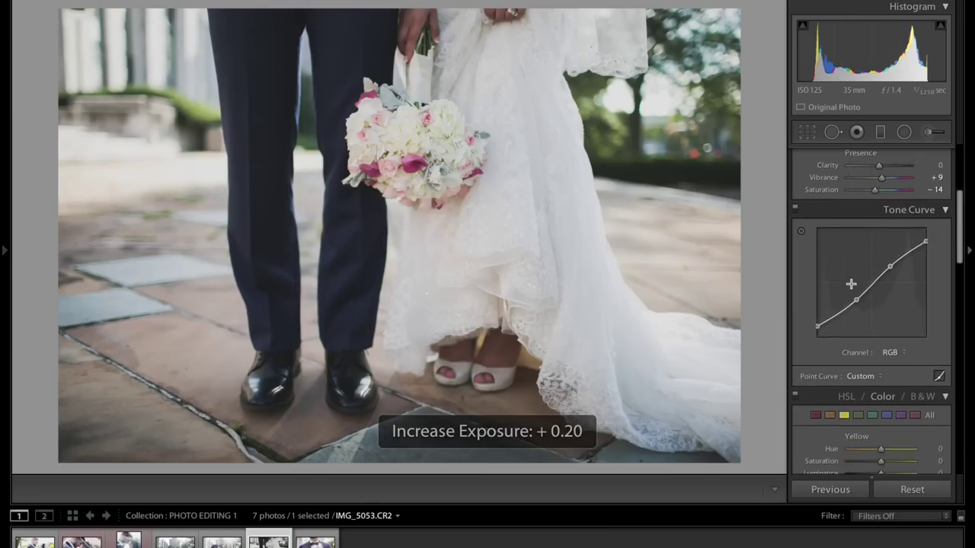
drag(838, 248, 835, 245)
key(backslash)
key(backslash)
key(backslash)
key(backslash)
key(backslash)
key(backslash)
scroll(883, 251, up, 1)
drag(890, 214, 889, 211)
scroll(888, 214, down, 8)
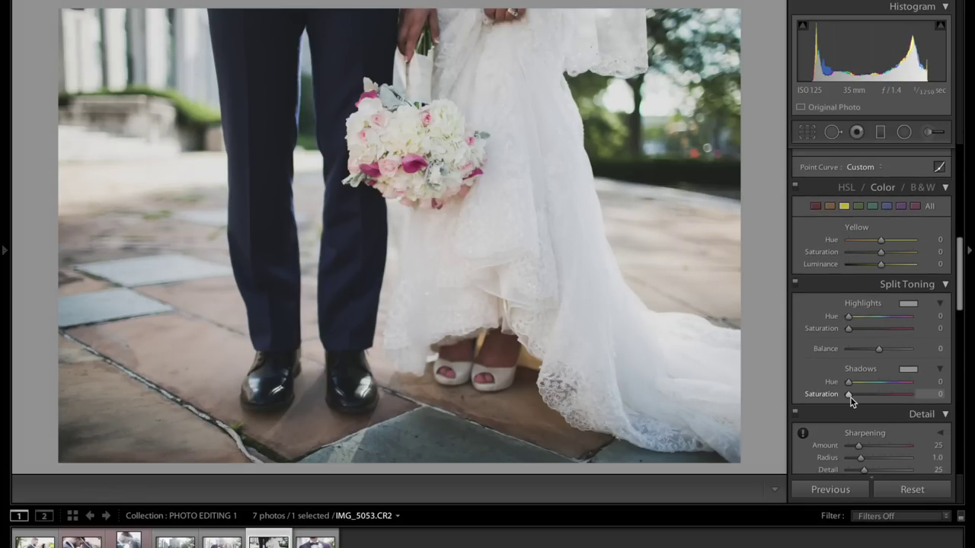
drag(850, 395, 849, 399)
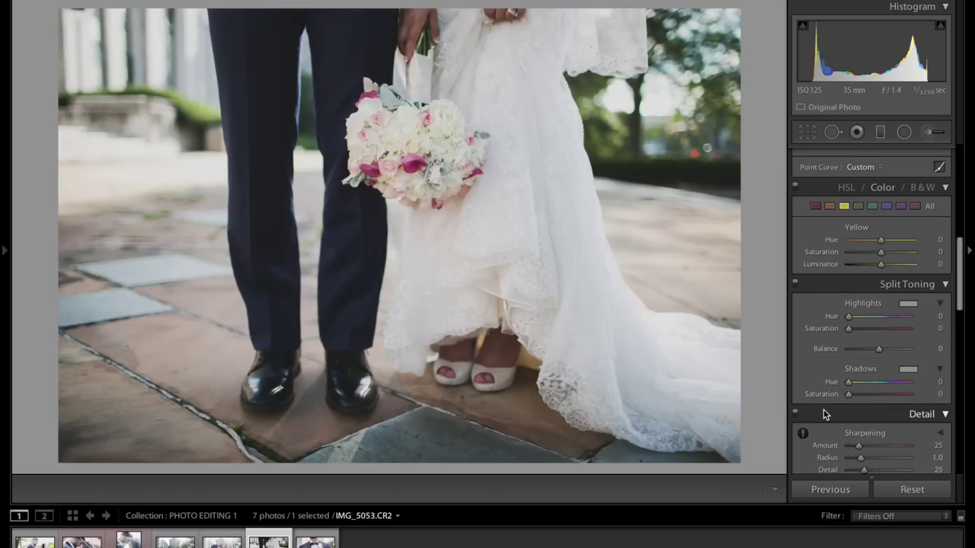
key(backslash)
key(backslash)
Set the exposure to +0.50, highlights to -69, whites to -47 and contrast to +37.
scroll(870, 389, up, 1)
key(minus)
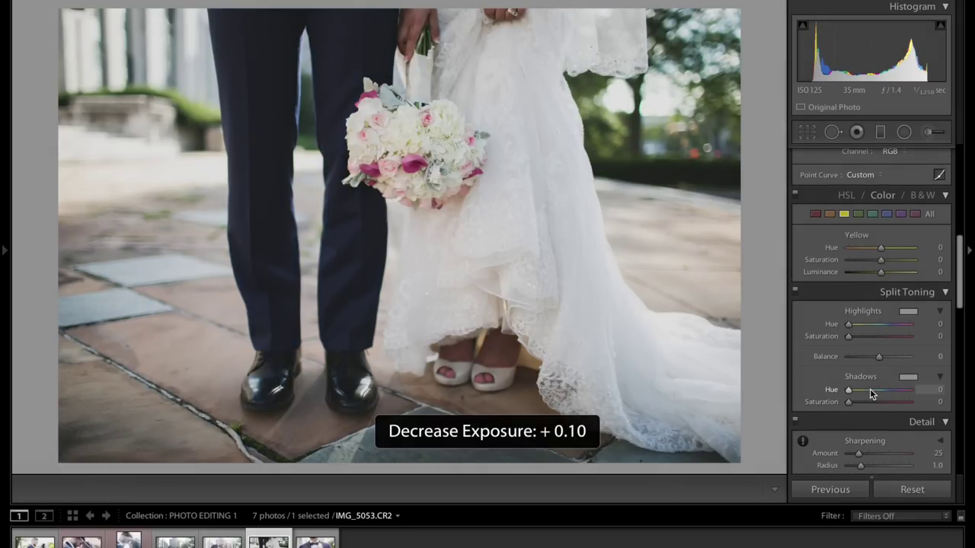
key(equal)
key(equal)
key(equal)
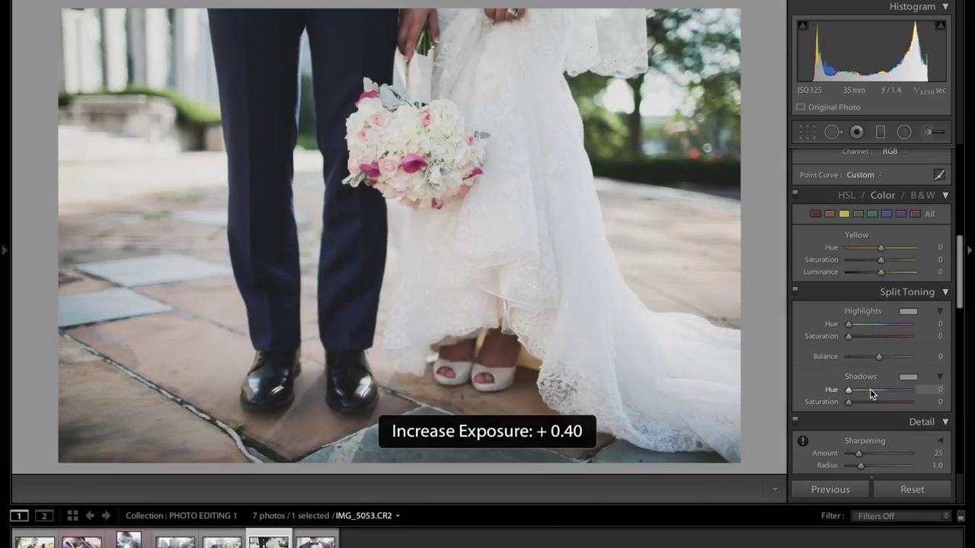
scroll(870, 388, up, 10)
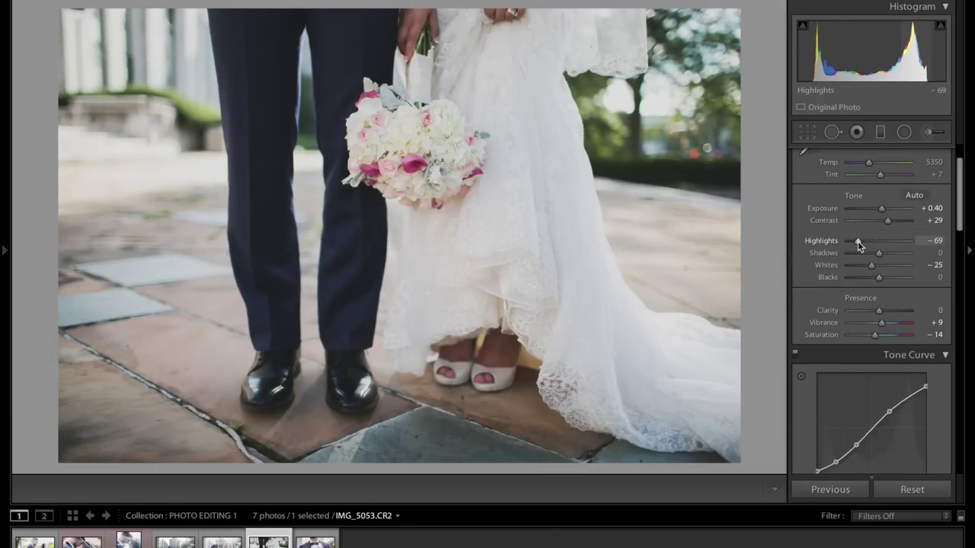
drag(871, 265, 864, 268)
drag(889, 220, 891, 224)
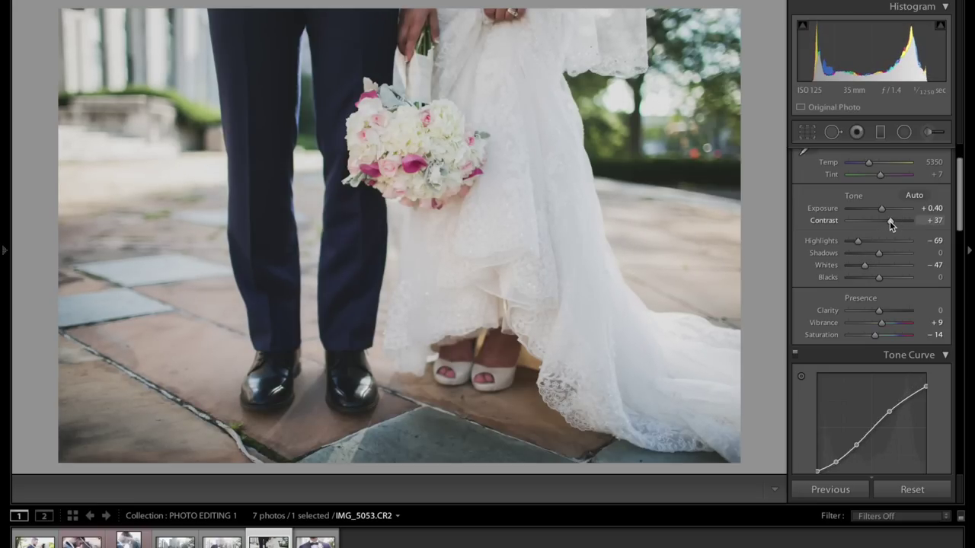
key(equal)
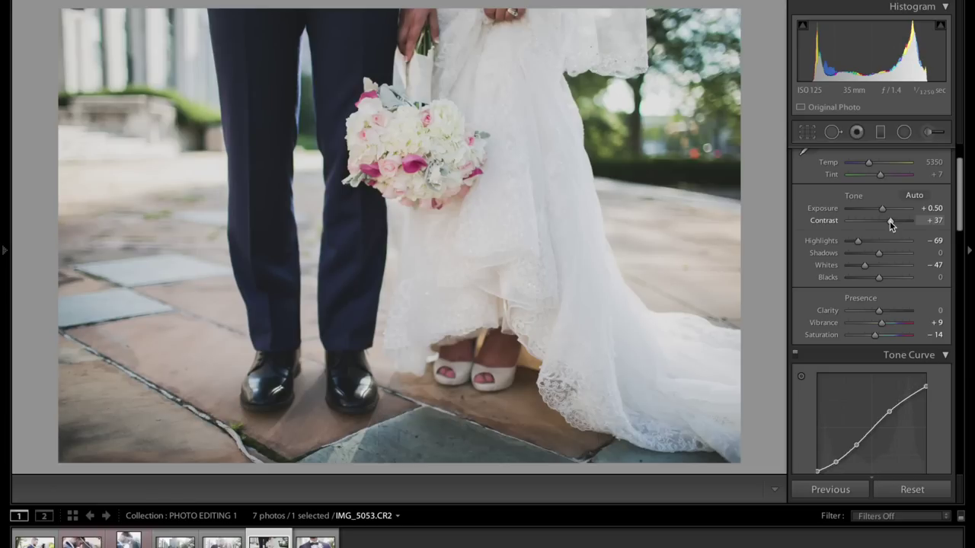
Mute and brighten the greens with hue +29, saturation -27 and luminance +26, comparing against the original photo.
scroll(878, 312, down, 6)
scroll(875, 314, up, 1)
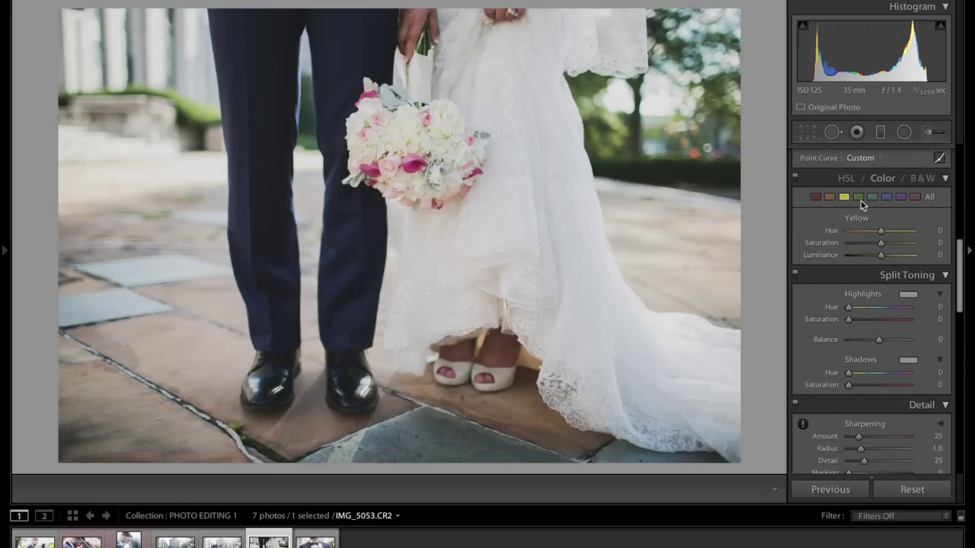
click(859, 198)
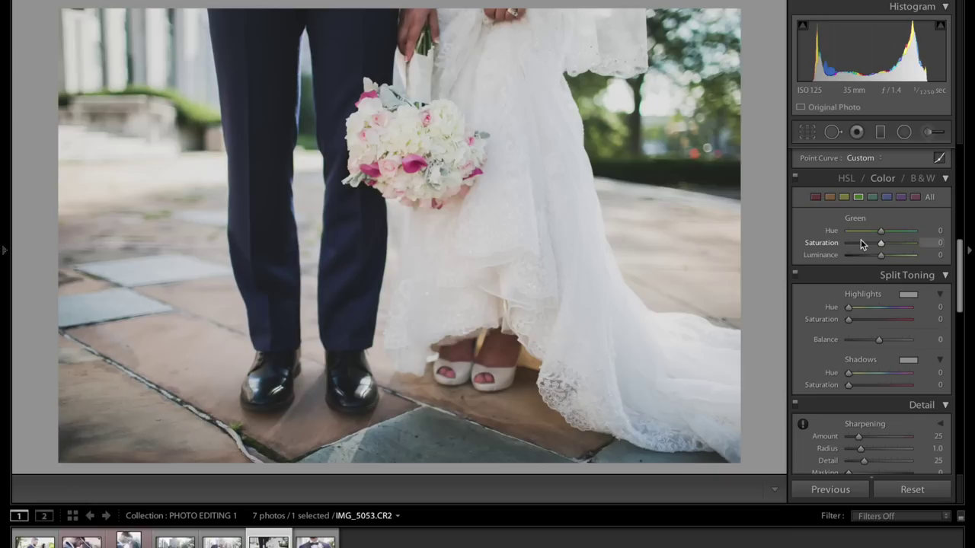
drag(863, 245, 799, 243)
click(888, 243)
mouse_move(888, 246)
mouse_down()
mouse_move(914, 245)
mouse_move(887, 245)
mouse_move(888, 233)
mouse_move(934, 235)
mouse_move(844, 237)
mouse_move(888, 235)
mouse_move(866, 246)
mouse_move(914, 261)
mouse_move(889, 264)
mouse_up()
key(backslash)
key(backslash)
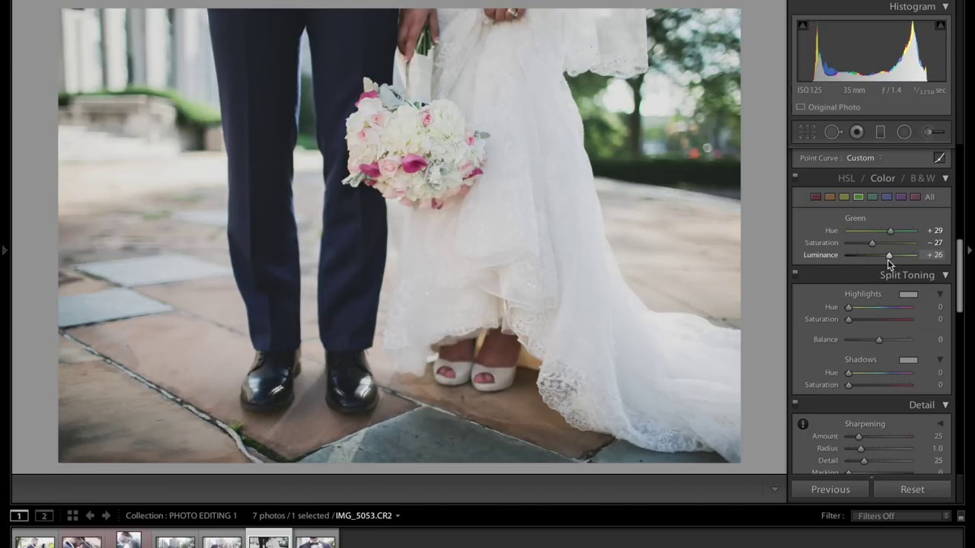
key(minus)
key(equal)
key(equal)
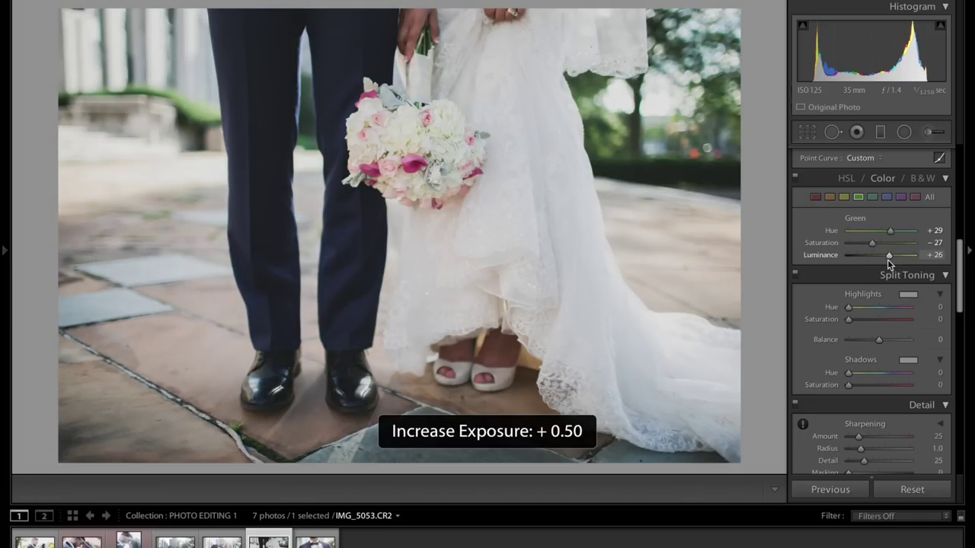
key(minus)
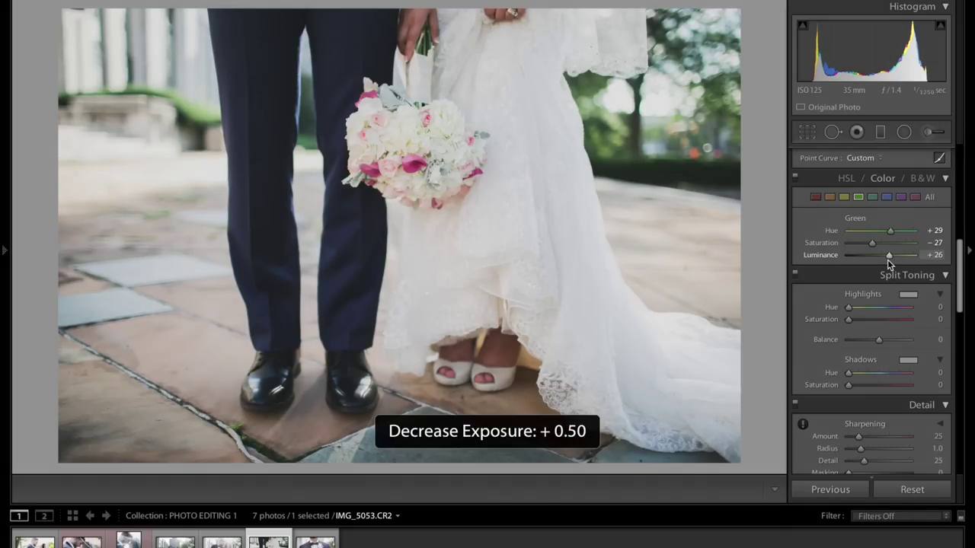
Compare the bouquet photo with its original version and open IMG_4640.CR2 for viewing.
key(backslash)
key(backslash)
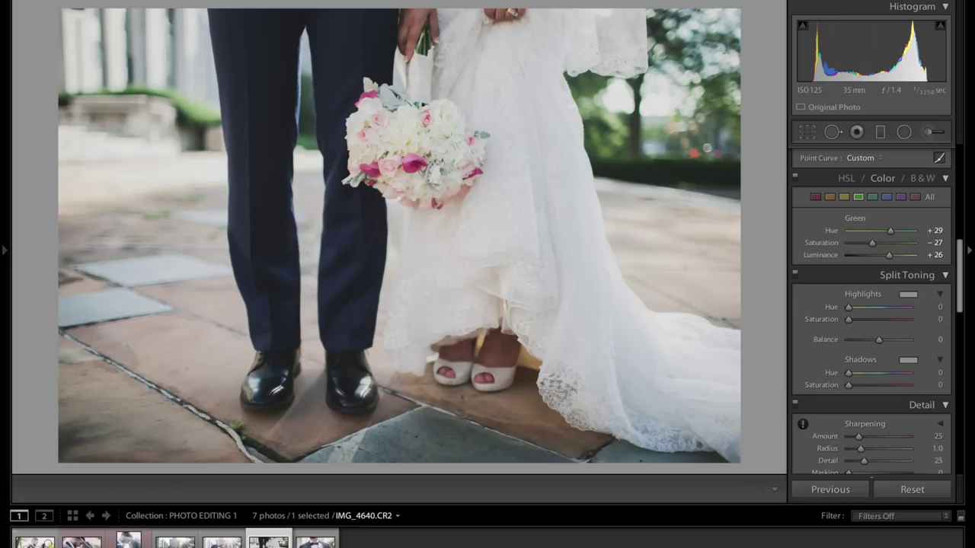
click(35, 539)
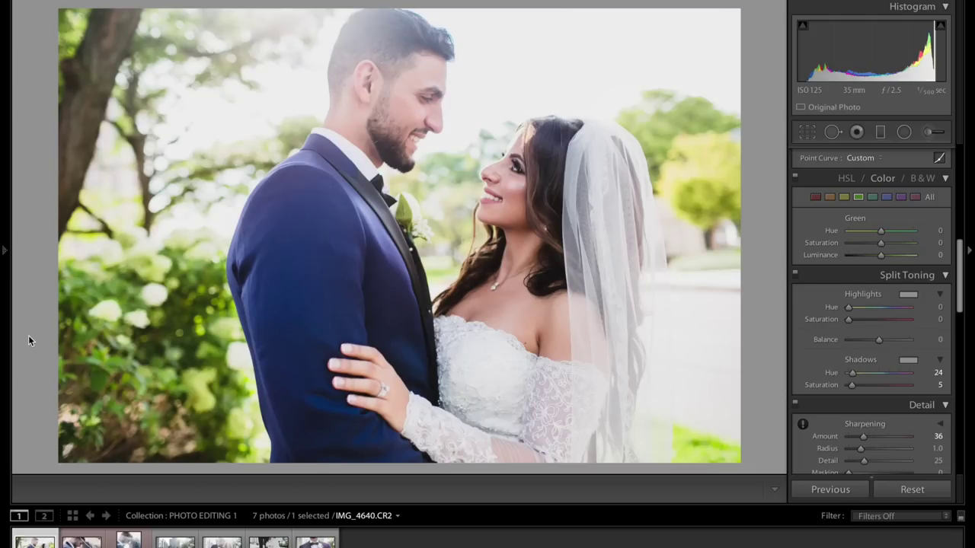